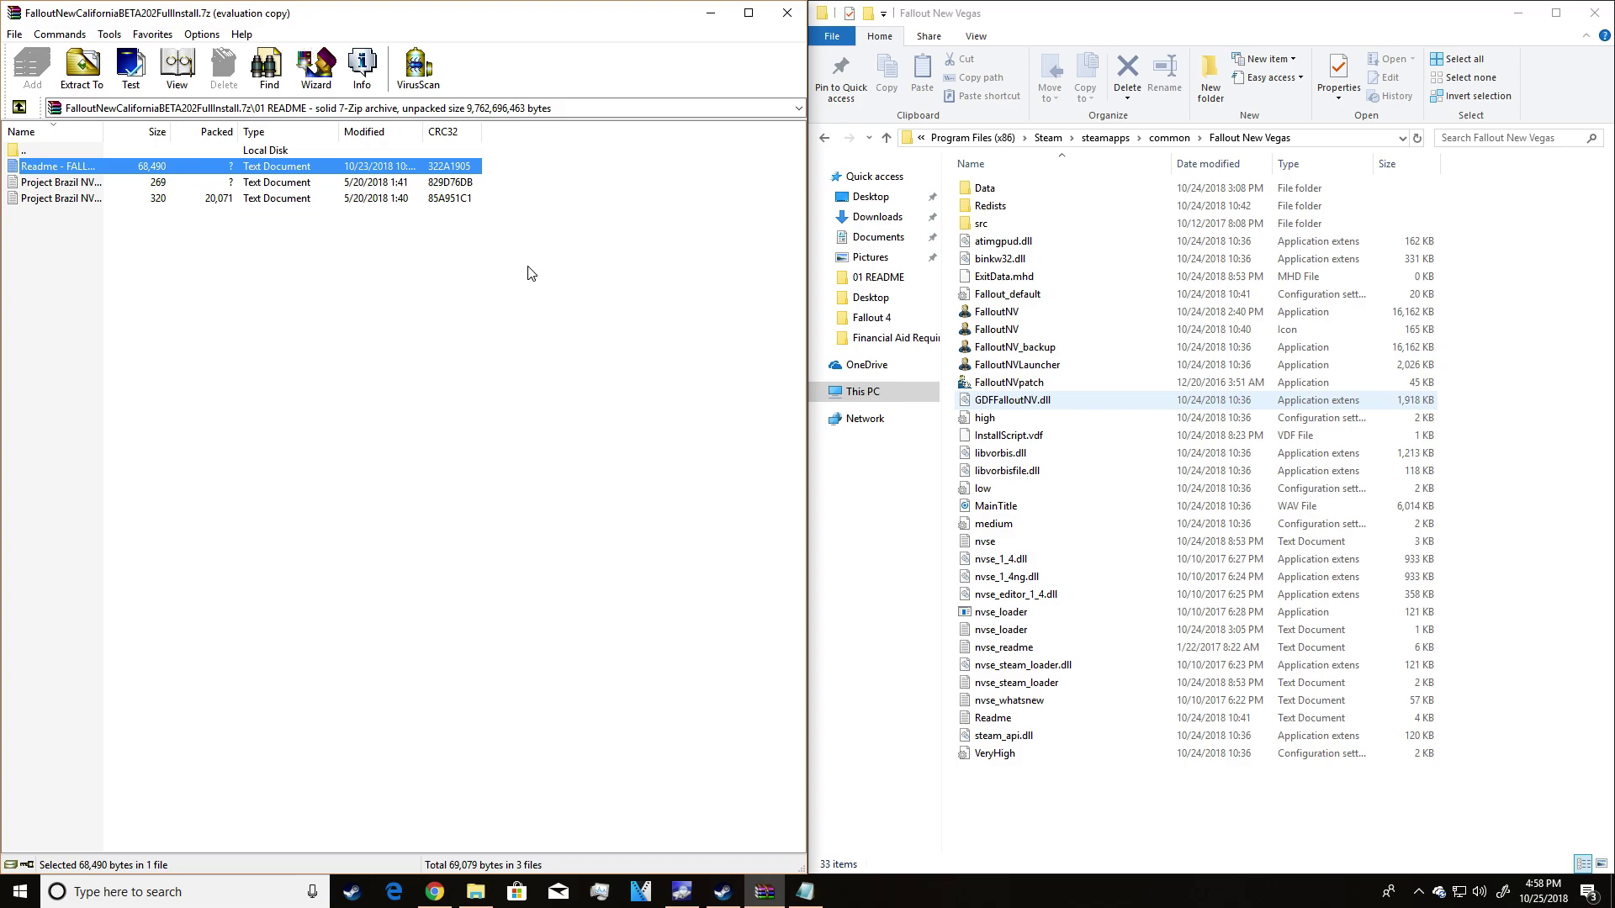
- Select the readme in 01 README and run the New Vegas patcher, dismissing its already-patched notice
click(28, 152)
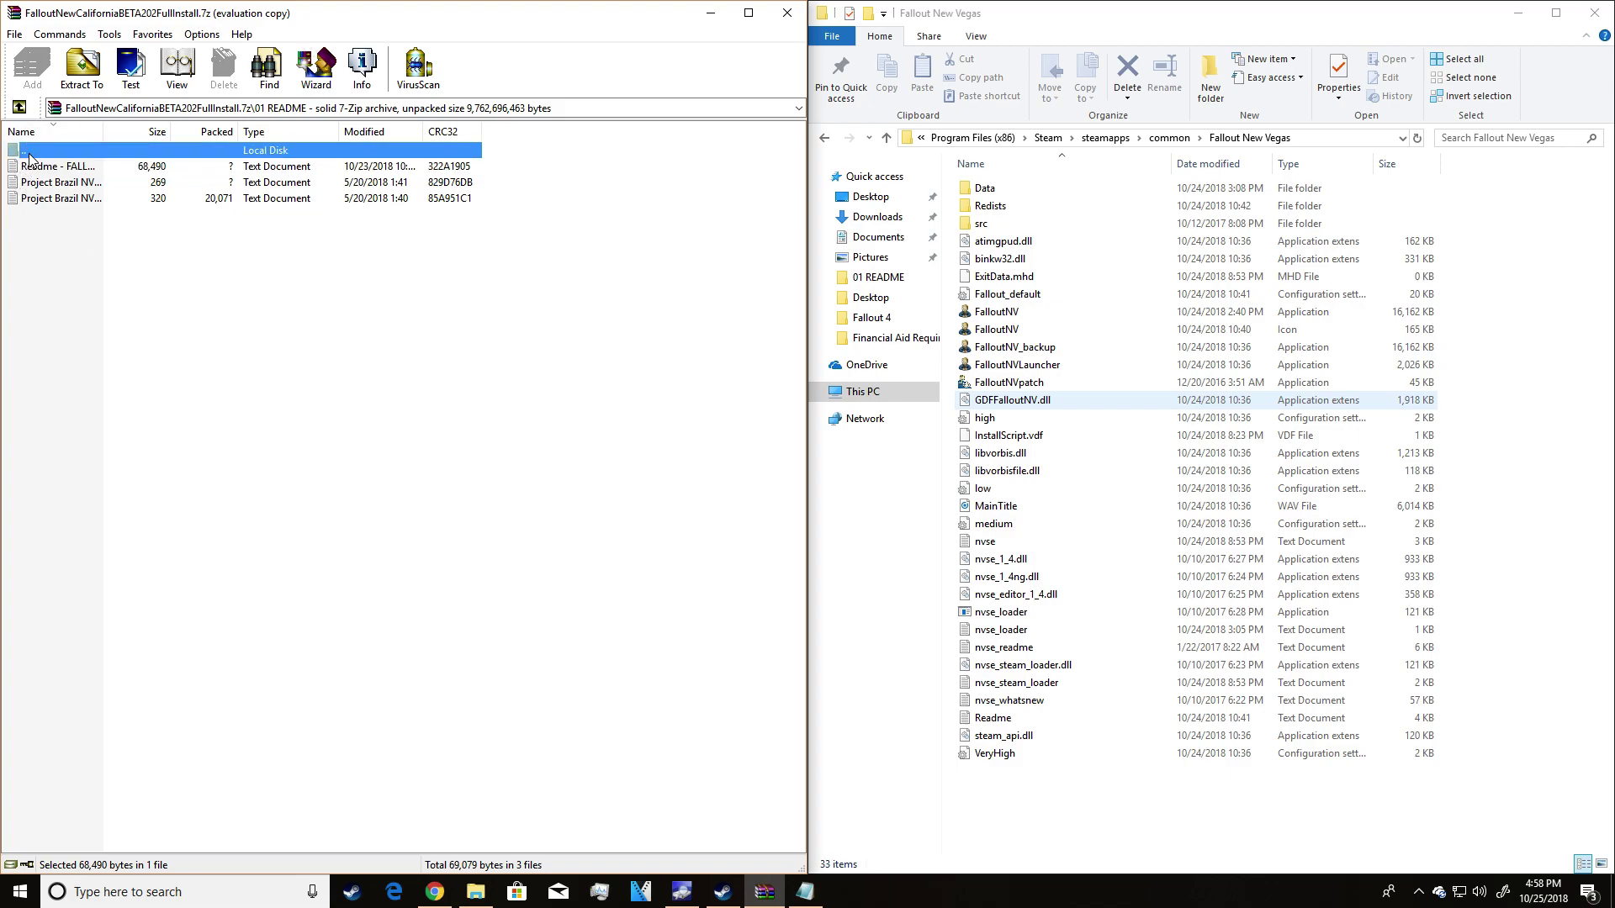
double_click(29, 151)
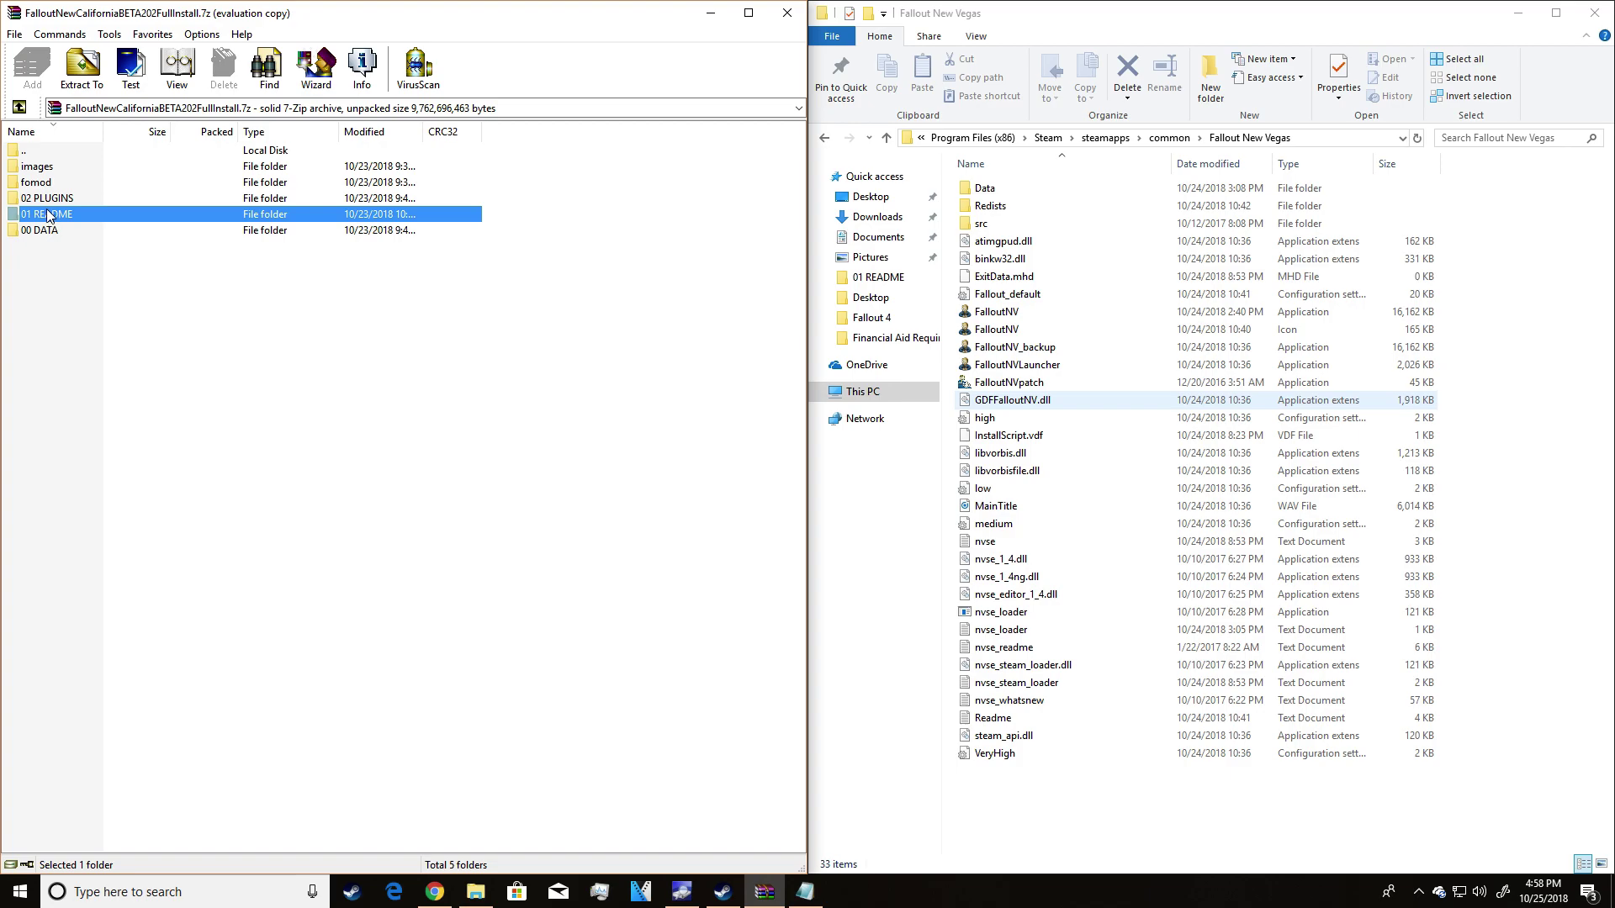
double_click(48, 216)
click(45, 170)
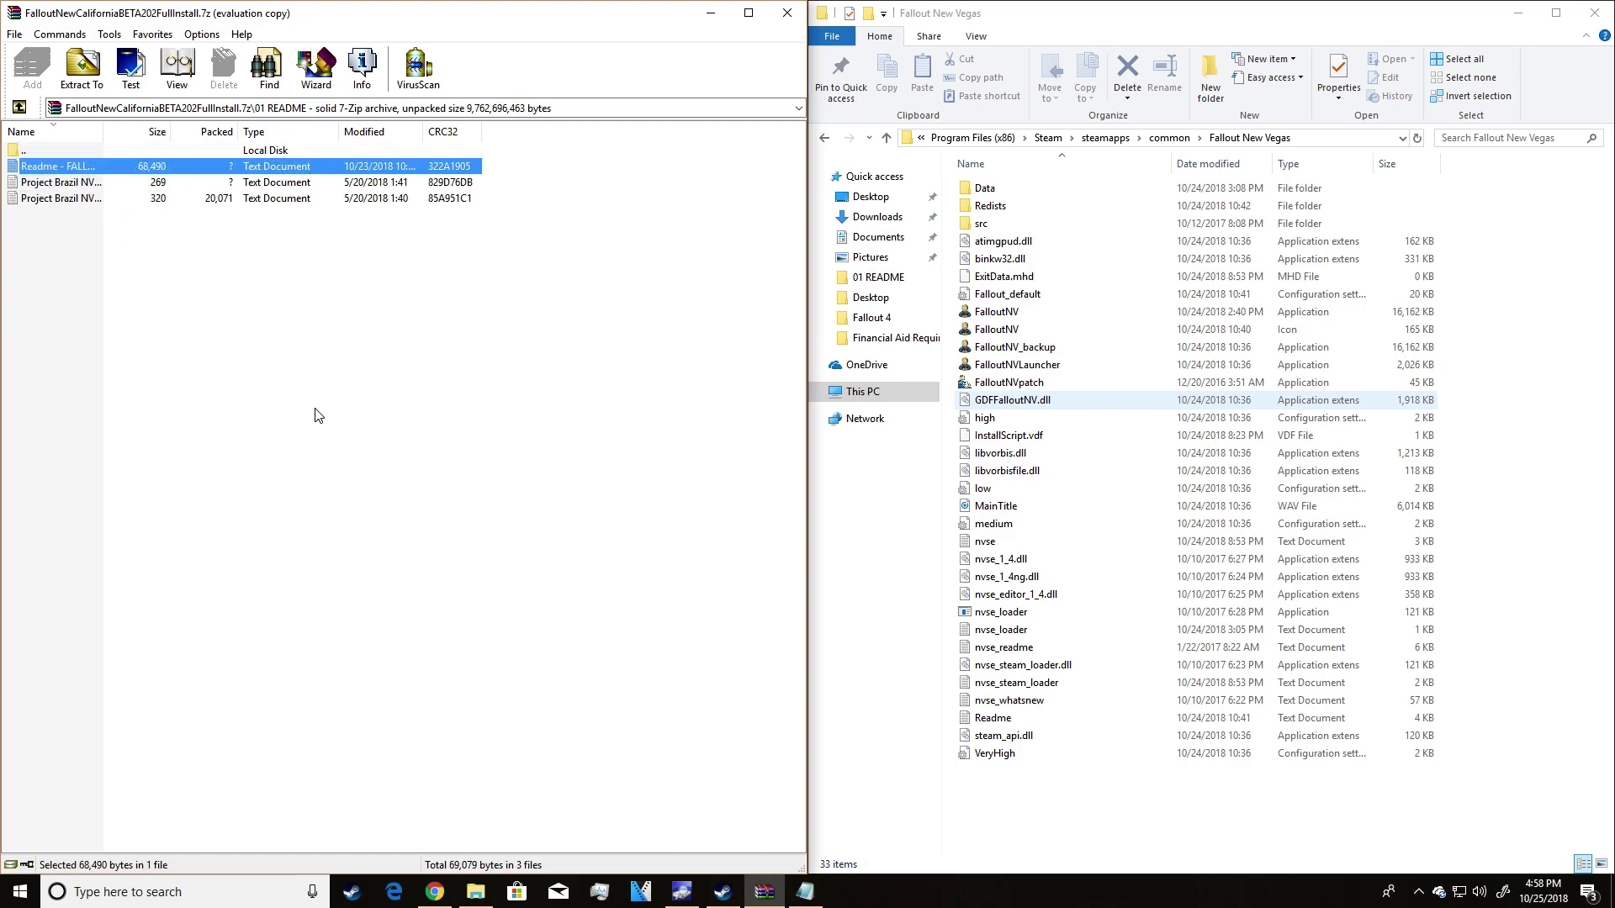
double_click(1016, 385)
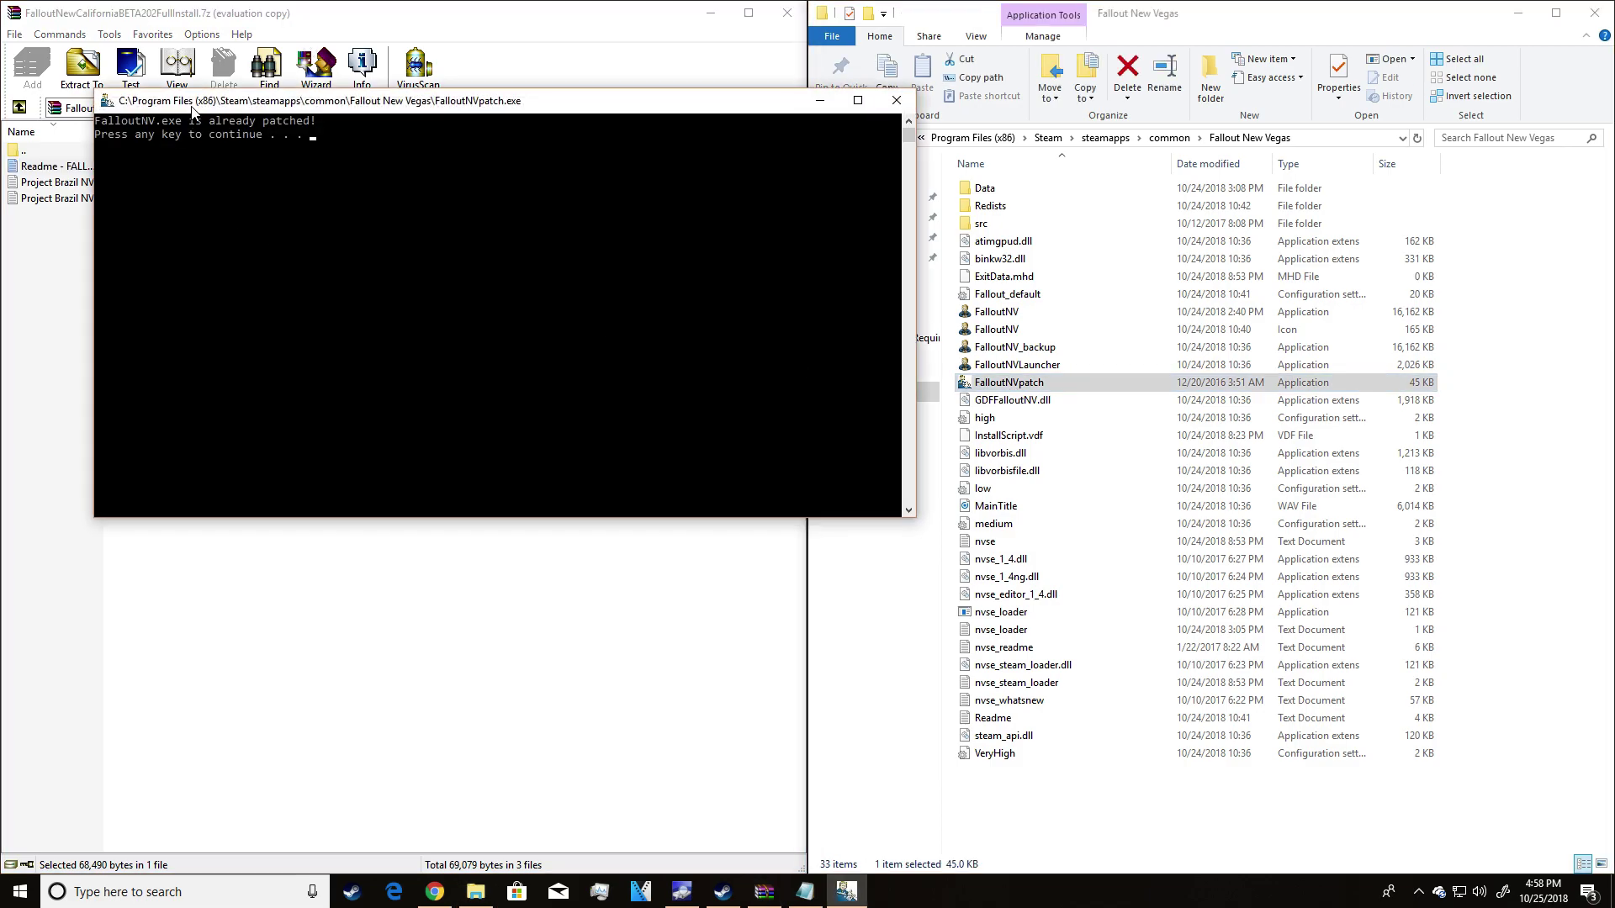
key(Return)
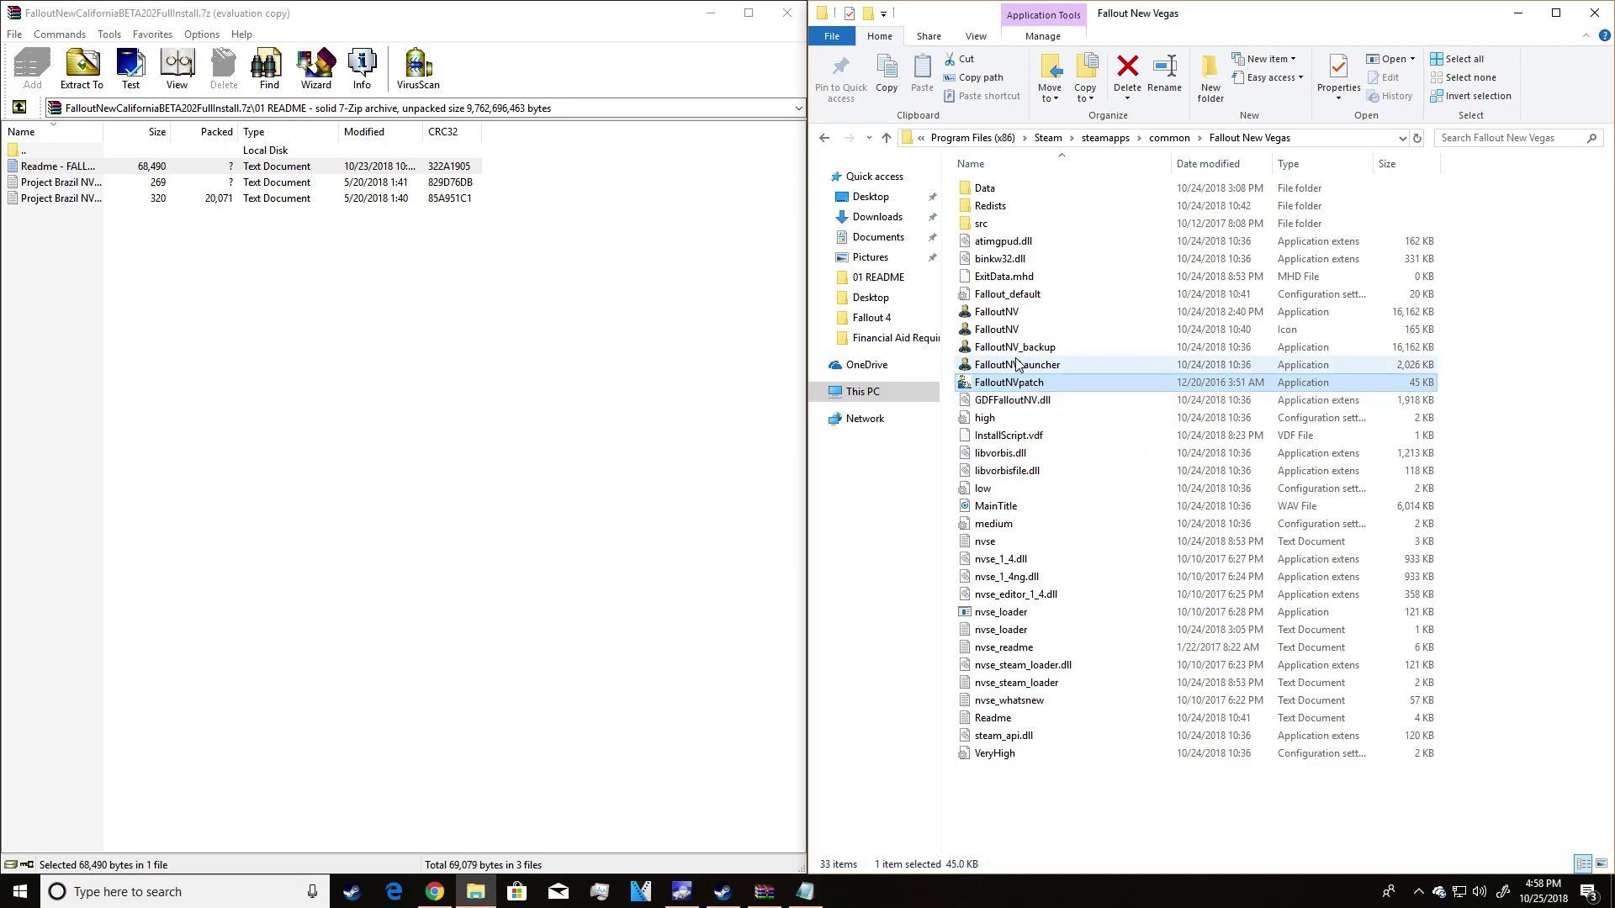
- Select all ten items in 00 DATA and open the game's Data folder
double_click(79, 155)
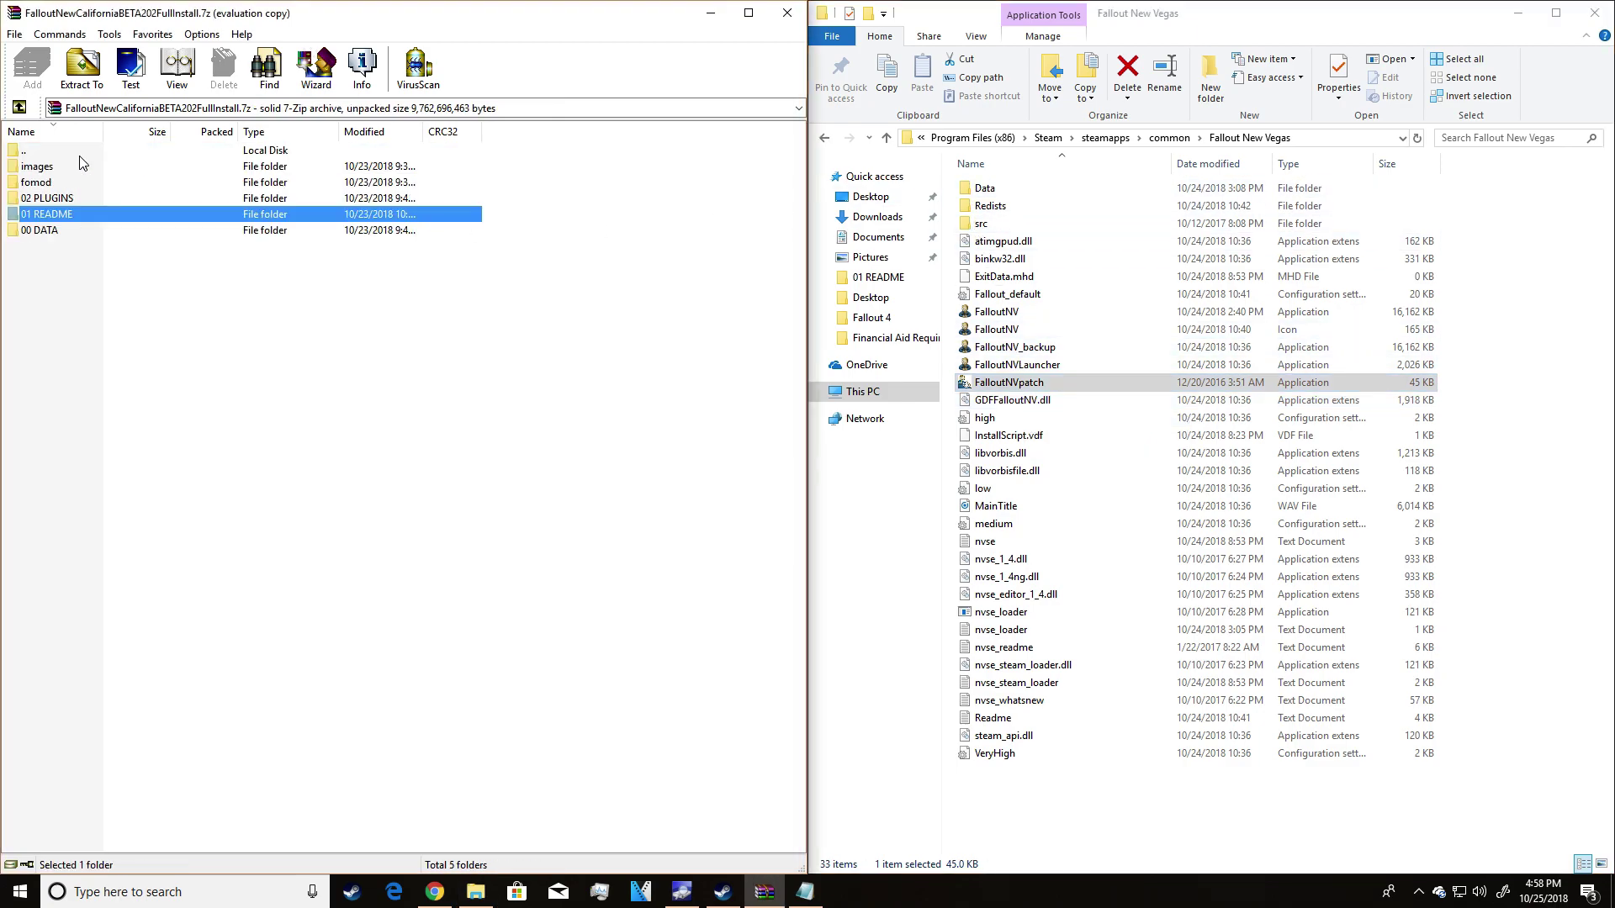
double_click(101, 230)
drag(204, 524, 71, 158)
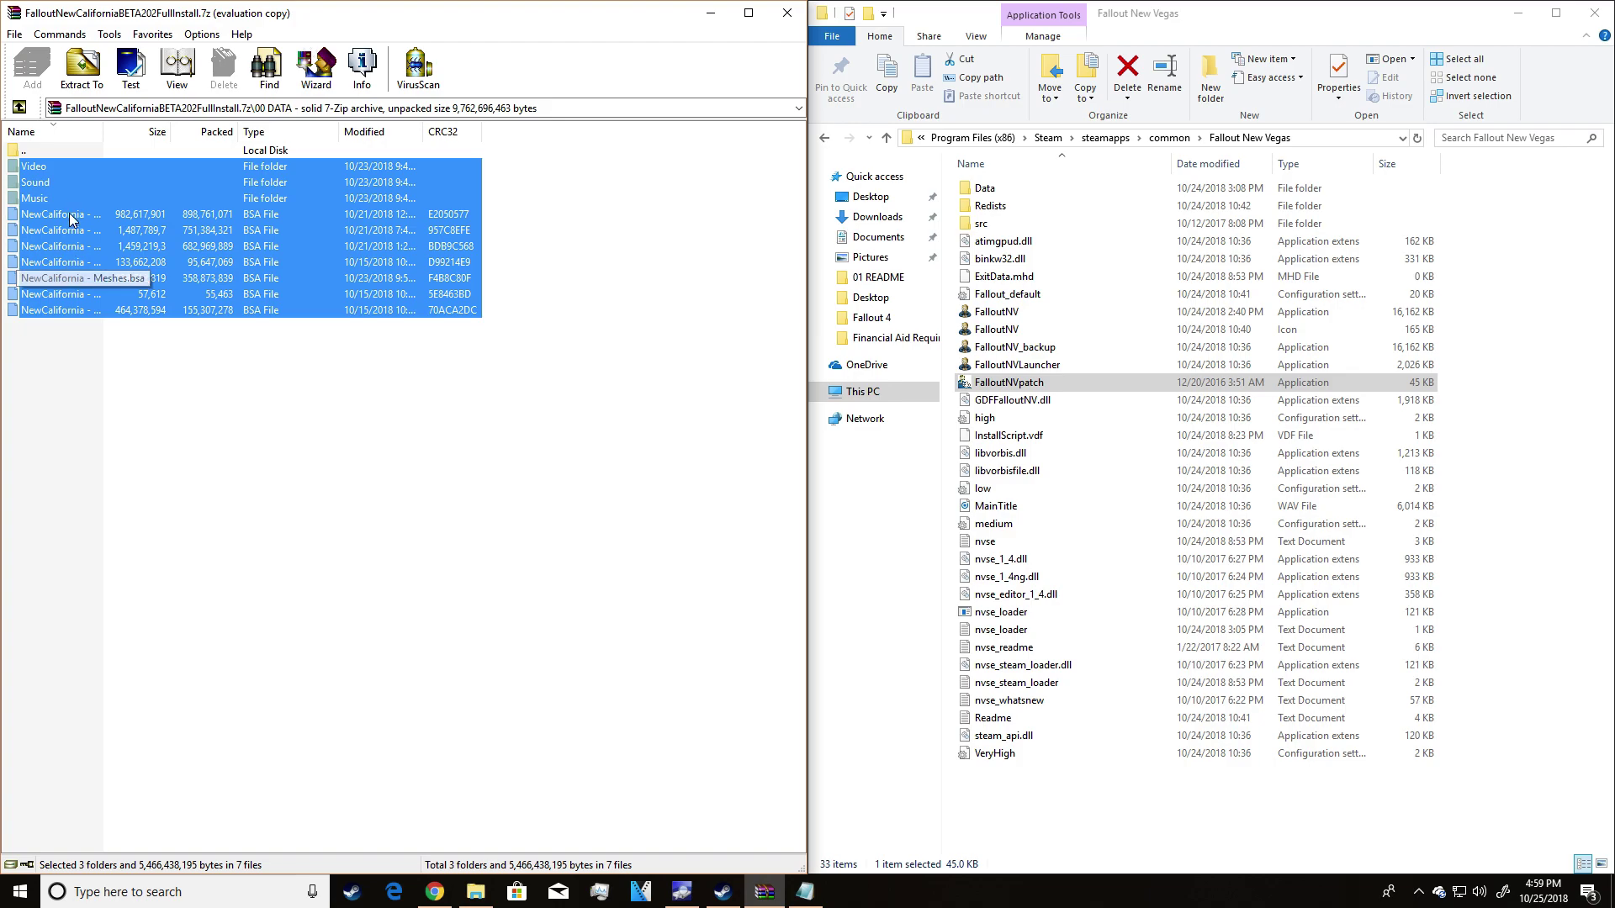
double_click(996, 190)
scroll(1085, 542, down, 5)
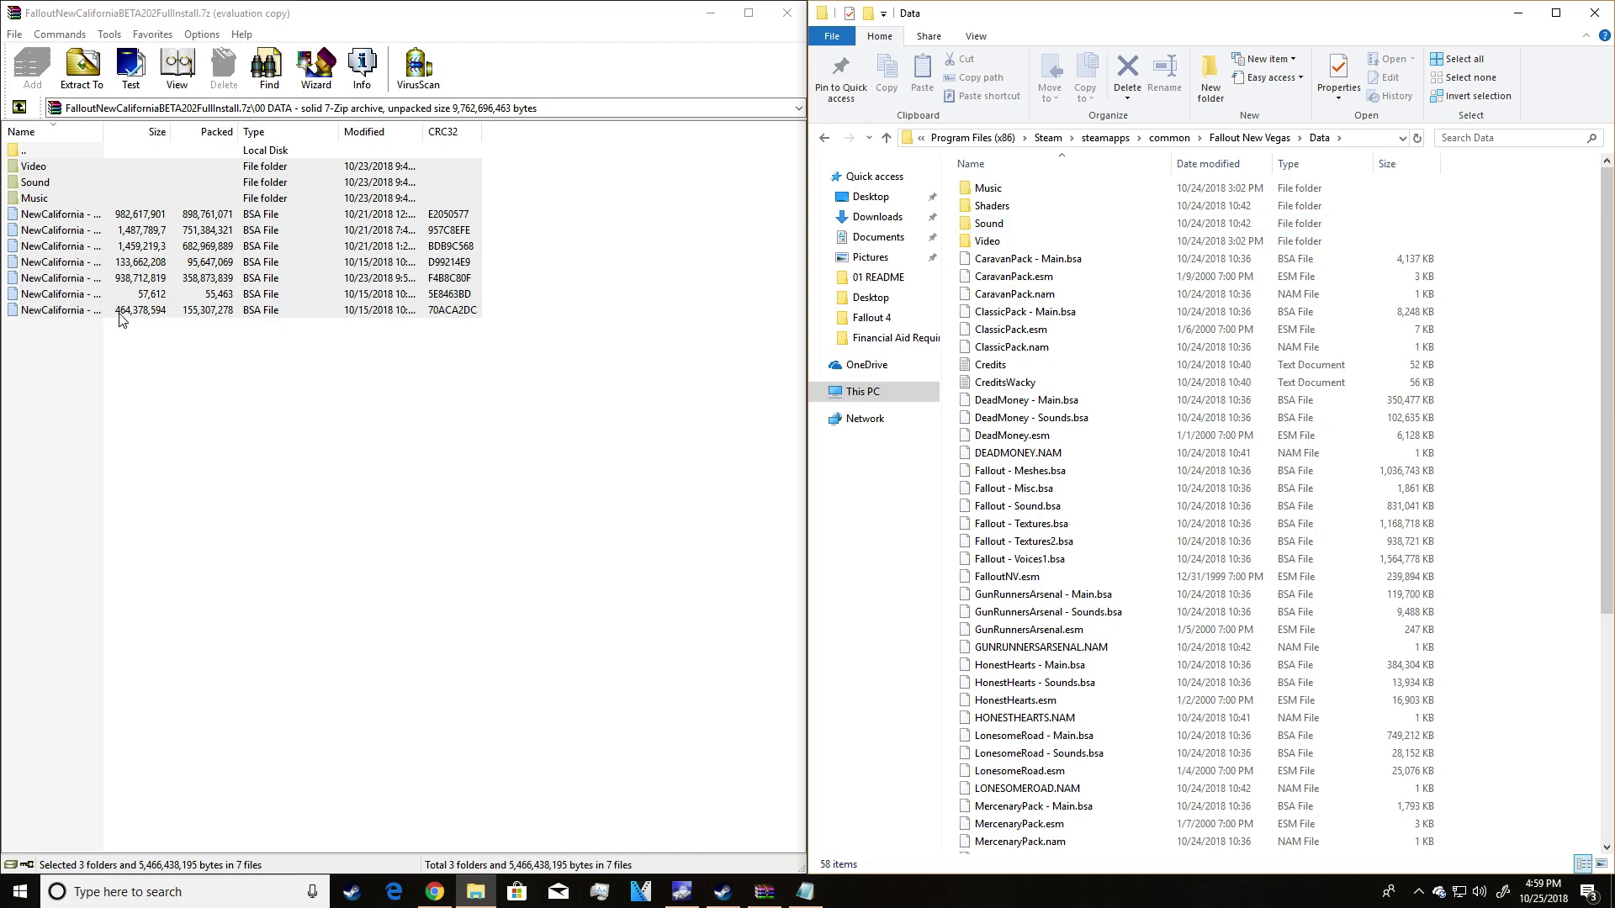
- Select the three NewCalifornia plugin files in 02 PLUGINS for copying
double_click(105, 151)
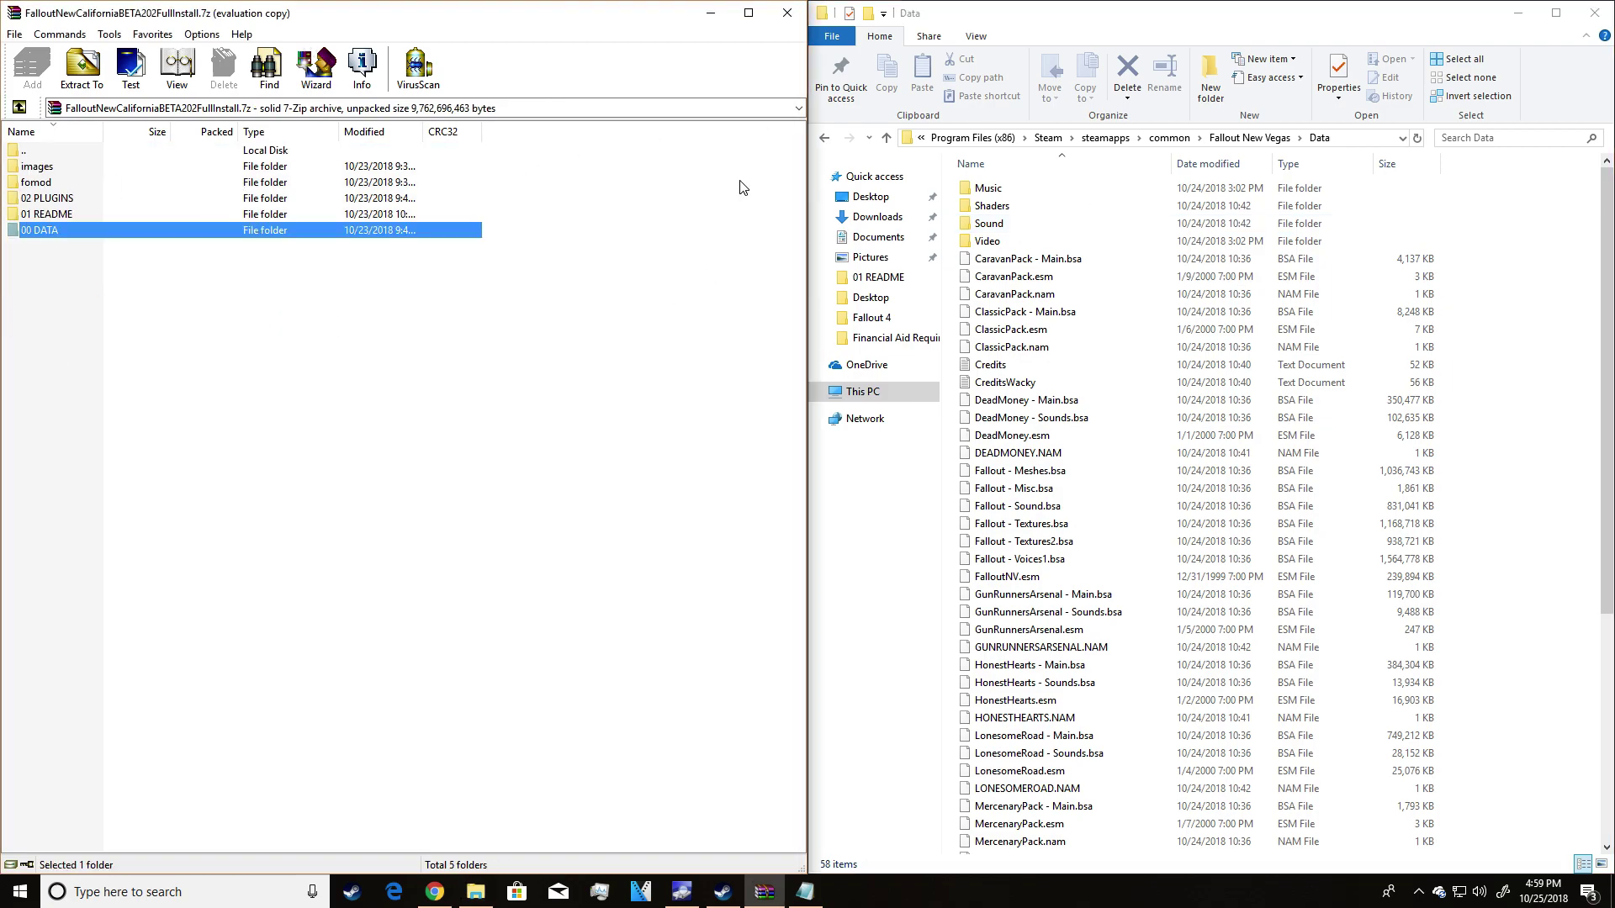
double_click(38, 202)
mouse_move(67, 242)
mouse_down()
mouse_move(53, 174)
mouse_move(1430, 382)
mouse_up()
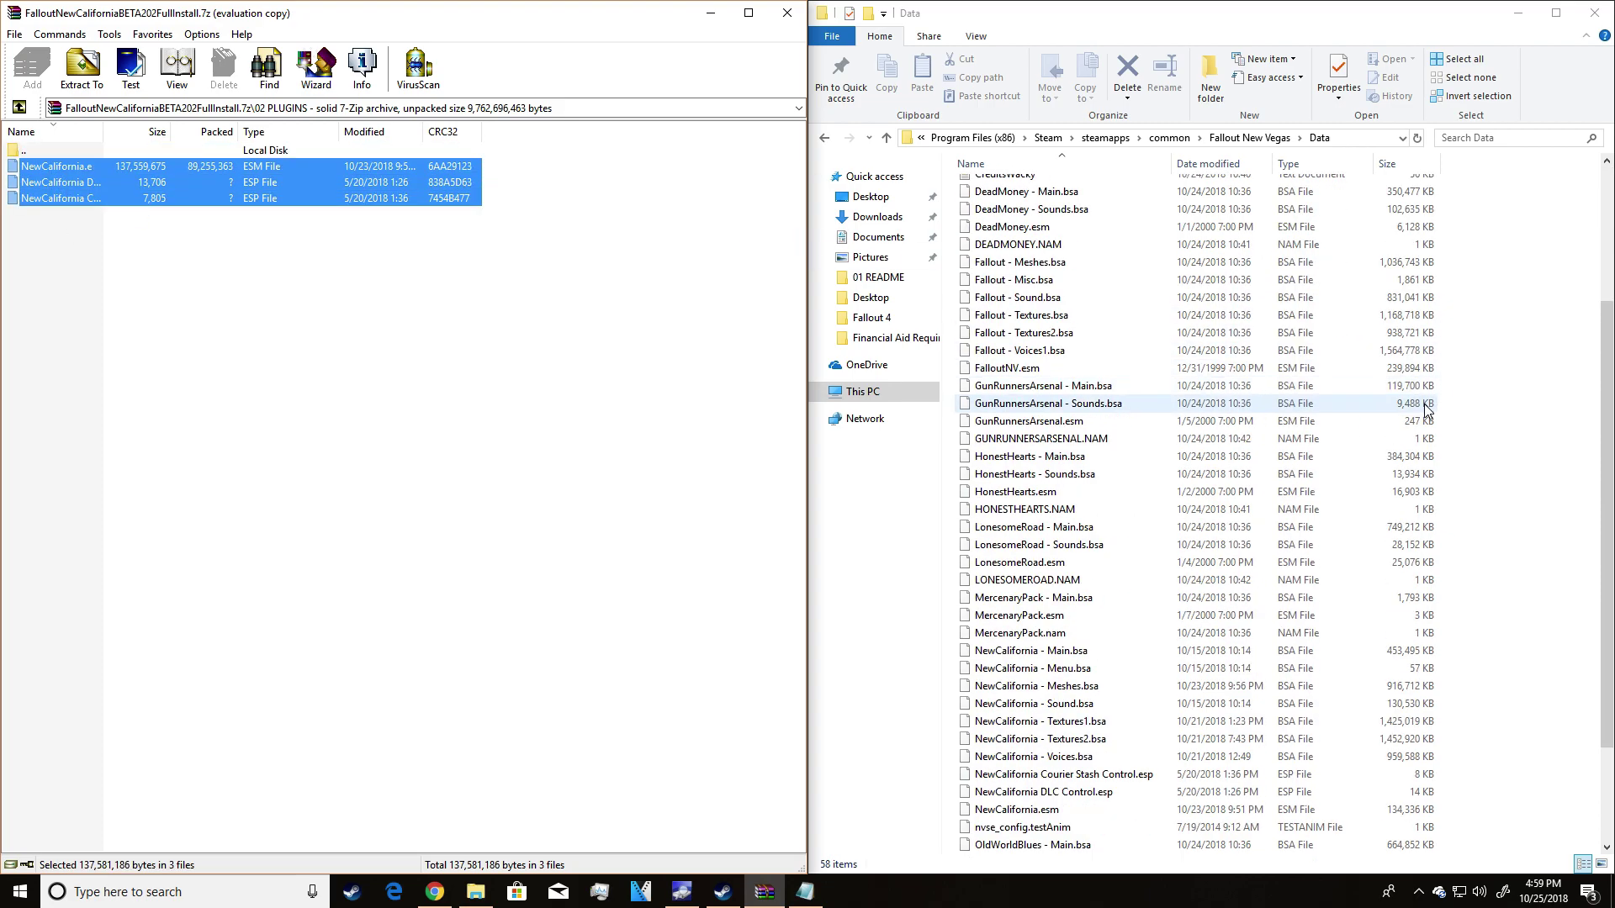
scroll(1290, 438, down, 3)
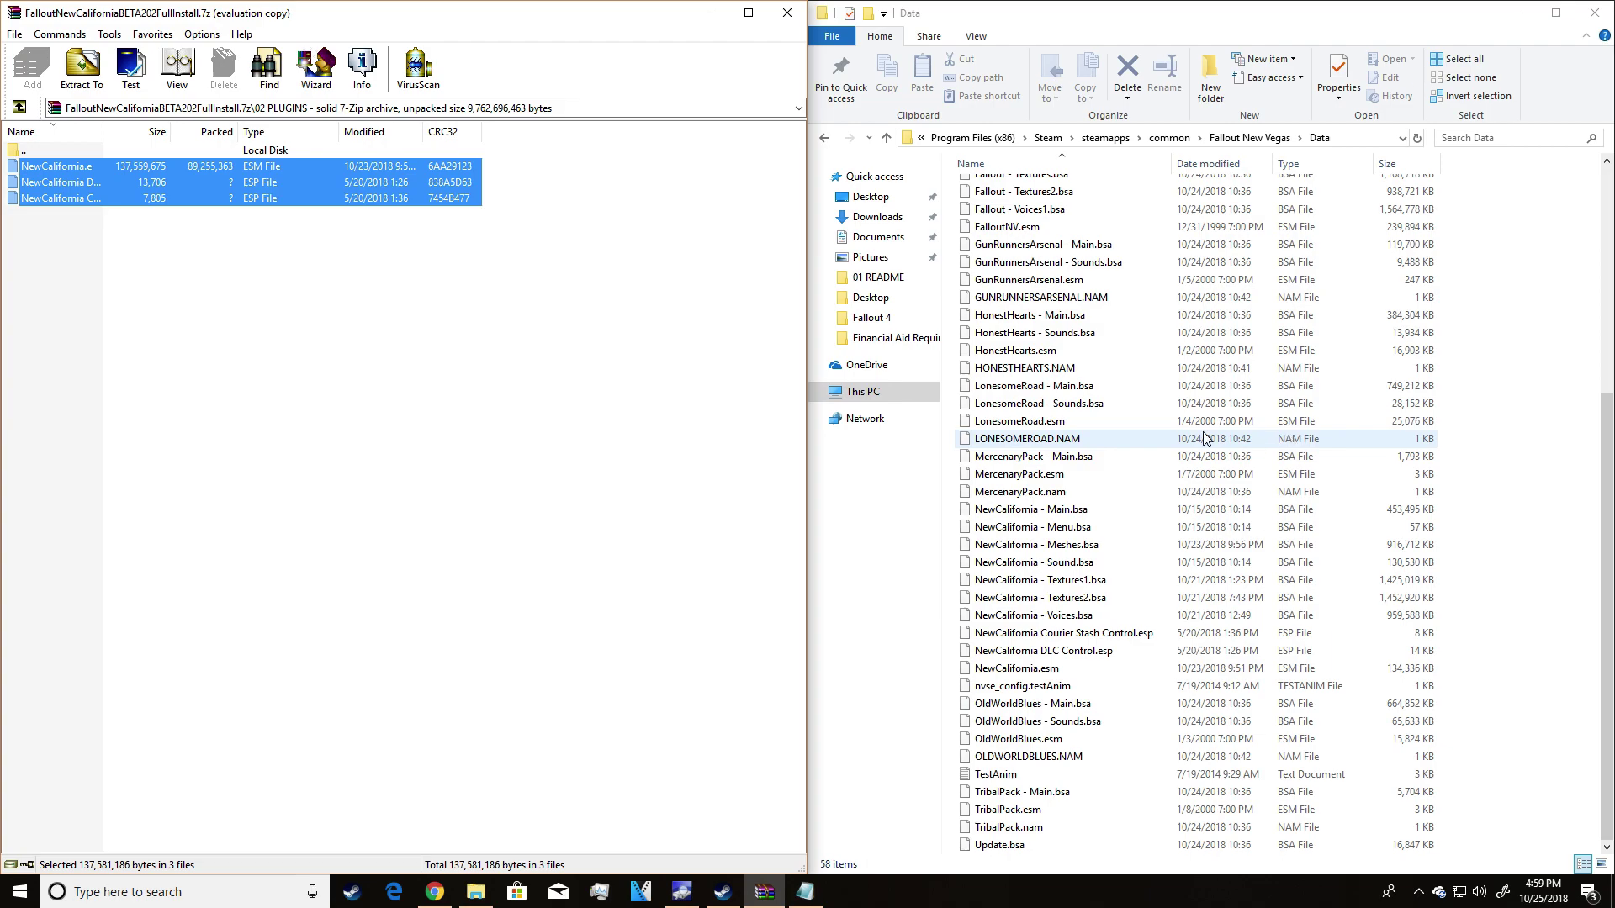
- Bring the readme forward and highlight 'is low in your load order' in section 3
double_click(184, 149)
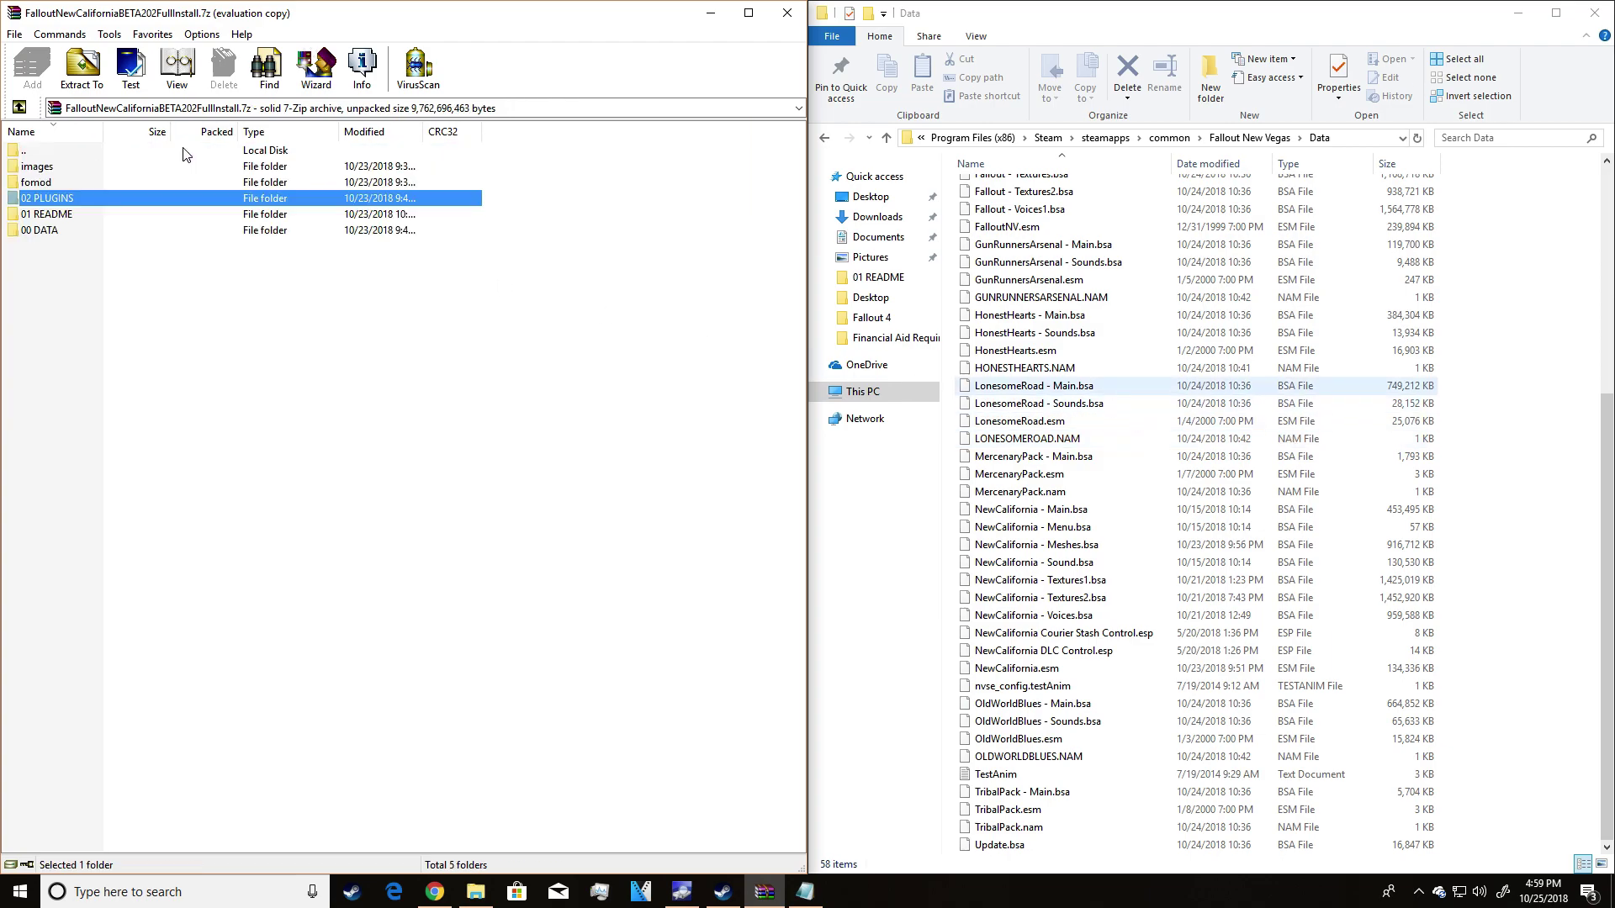
click(807, 890)
scroll(425, 331, down, 3)
scroll(379, 333, down, 1)
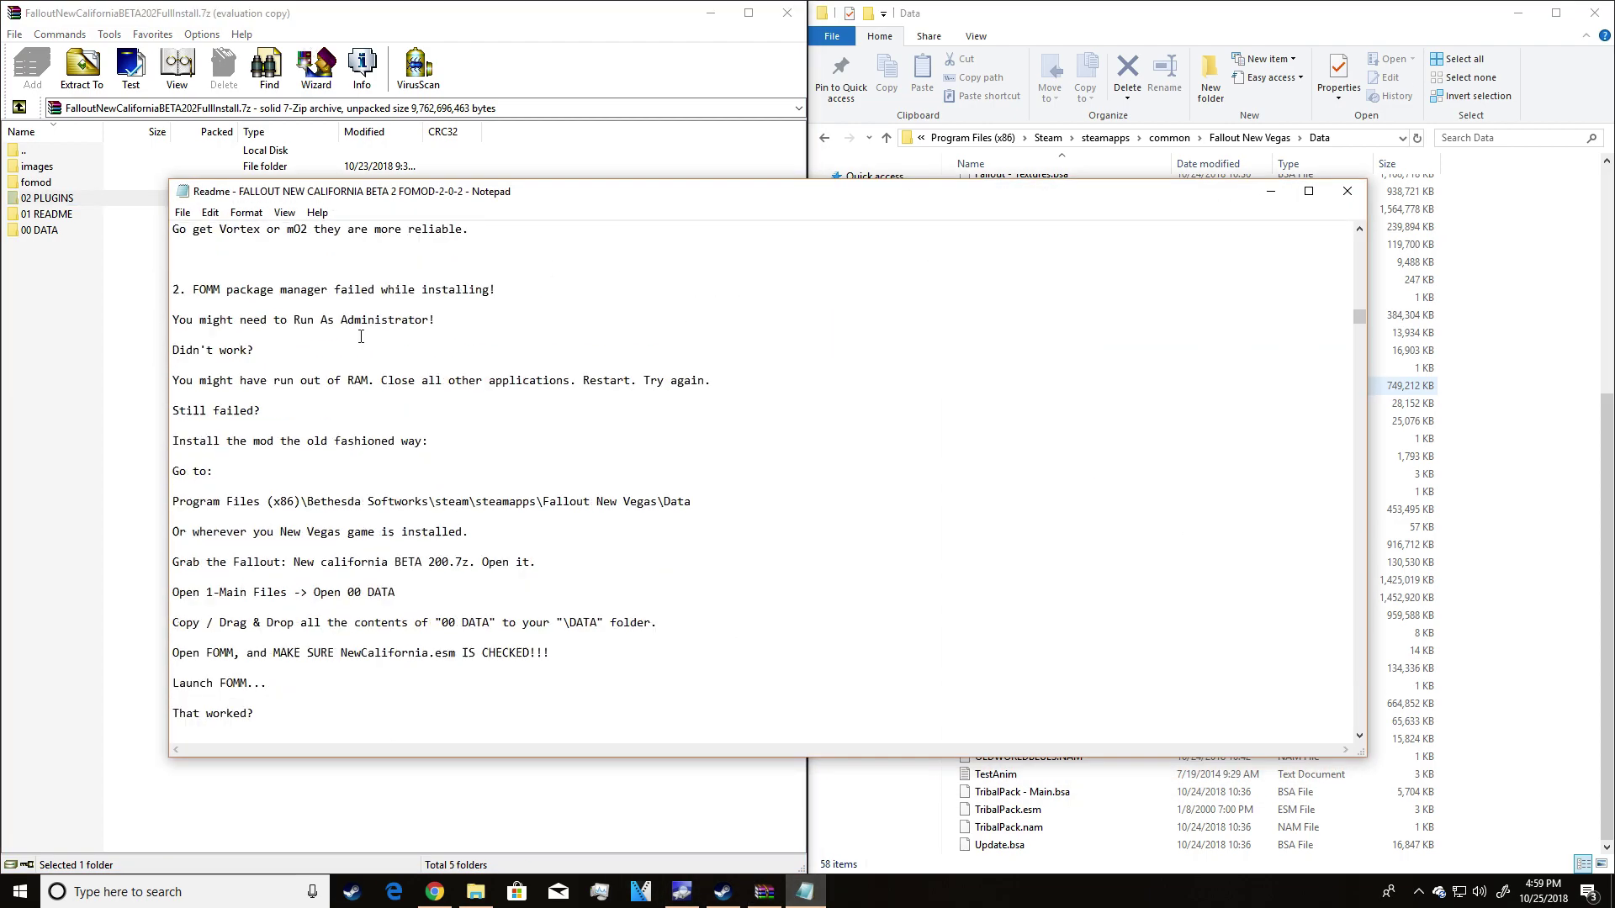
scroll(328, 334, down, 3)
scroll(276, 337, down, 3)
scroll(275, 338, down, 3)
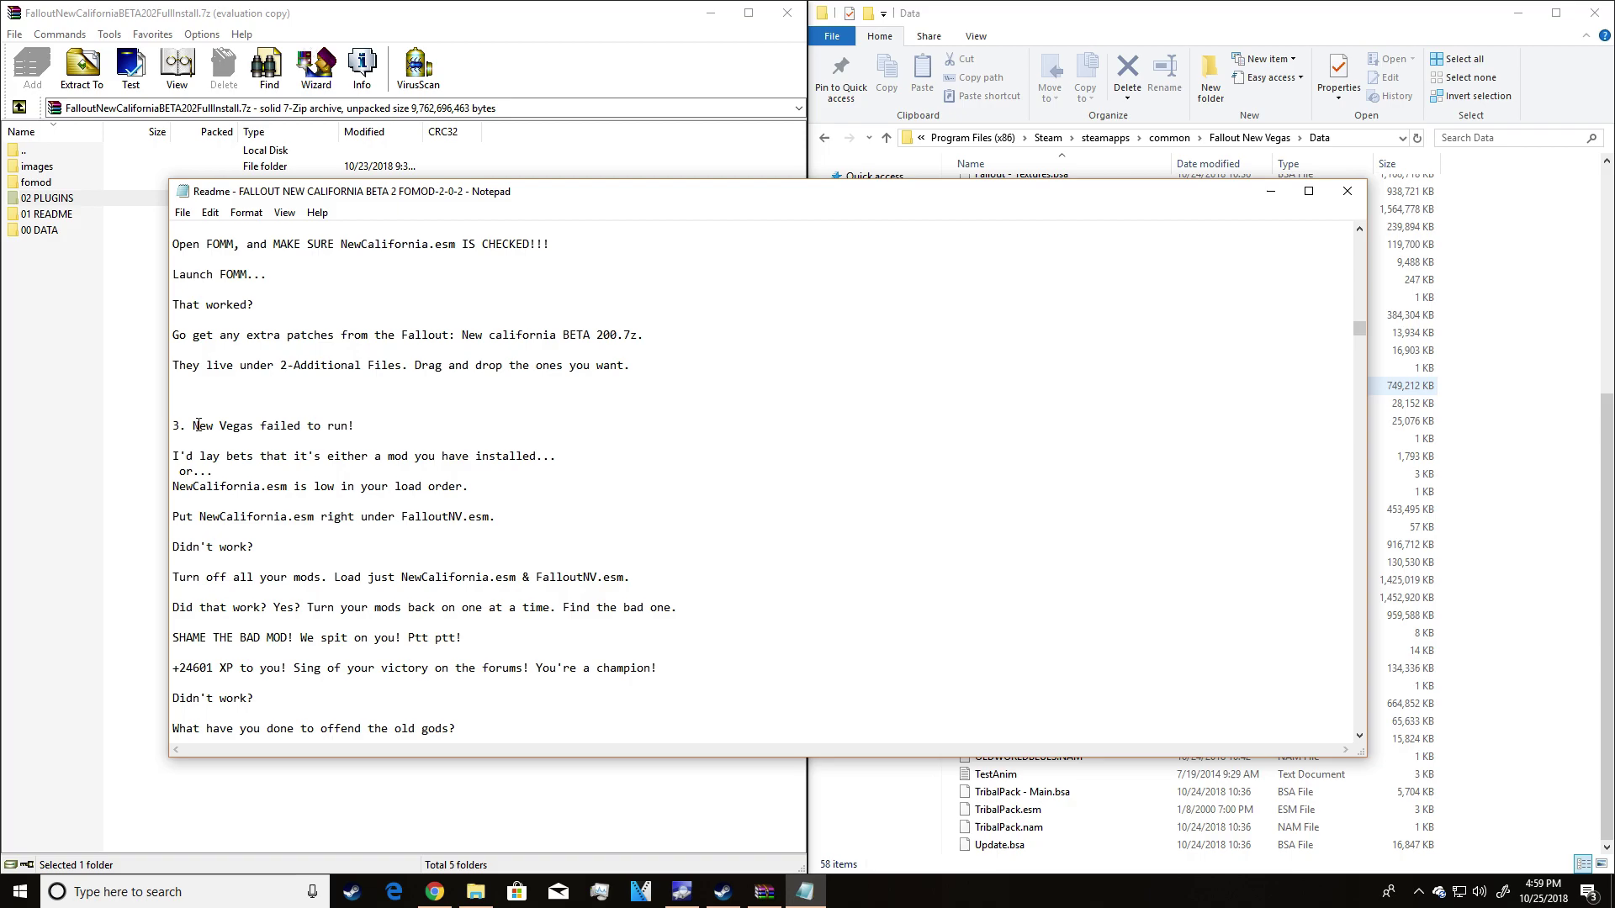
scroll(262, 451, down, 1)
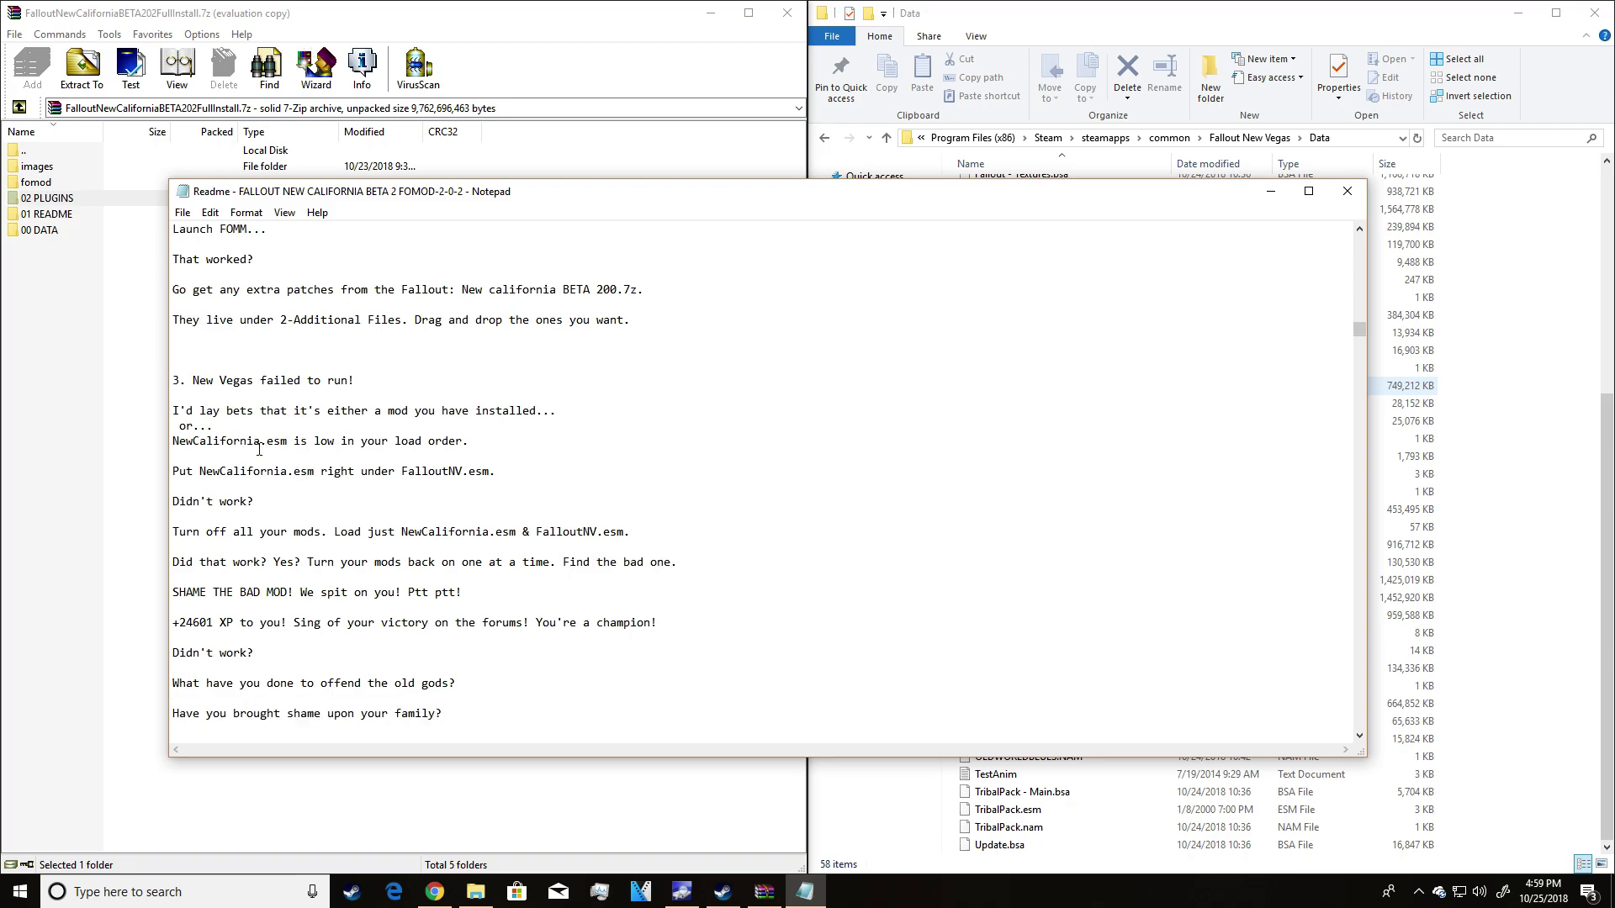
drag(297, 440, 445, 440)
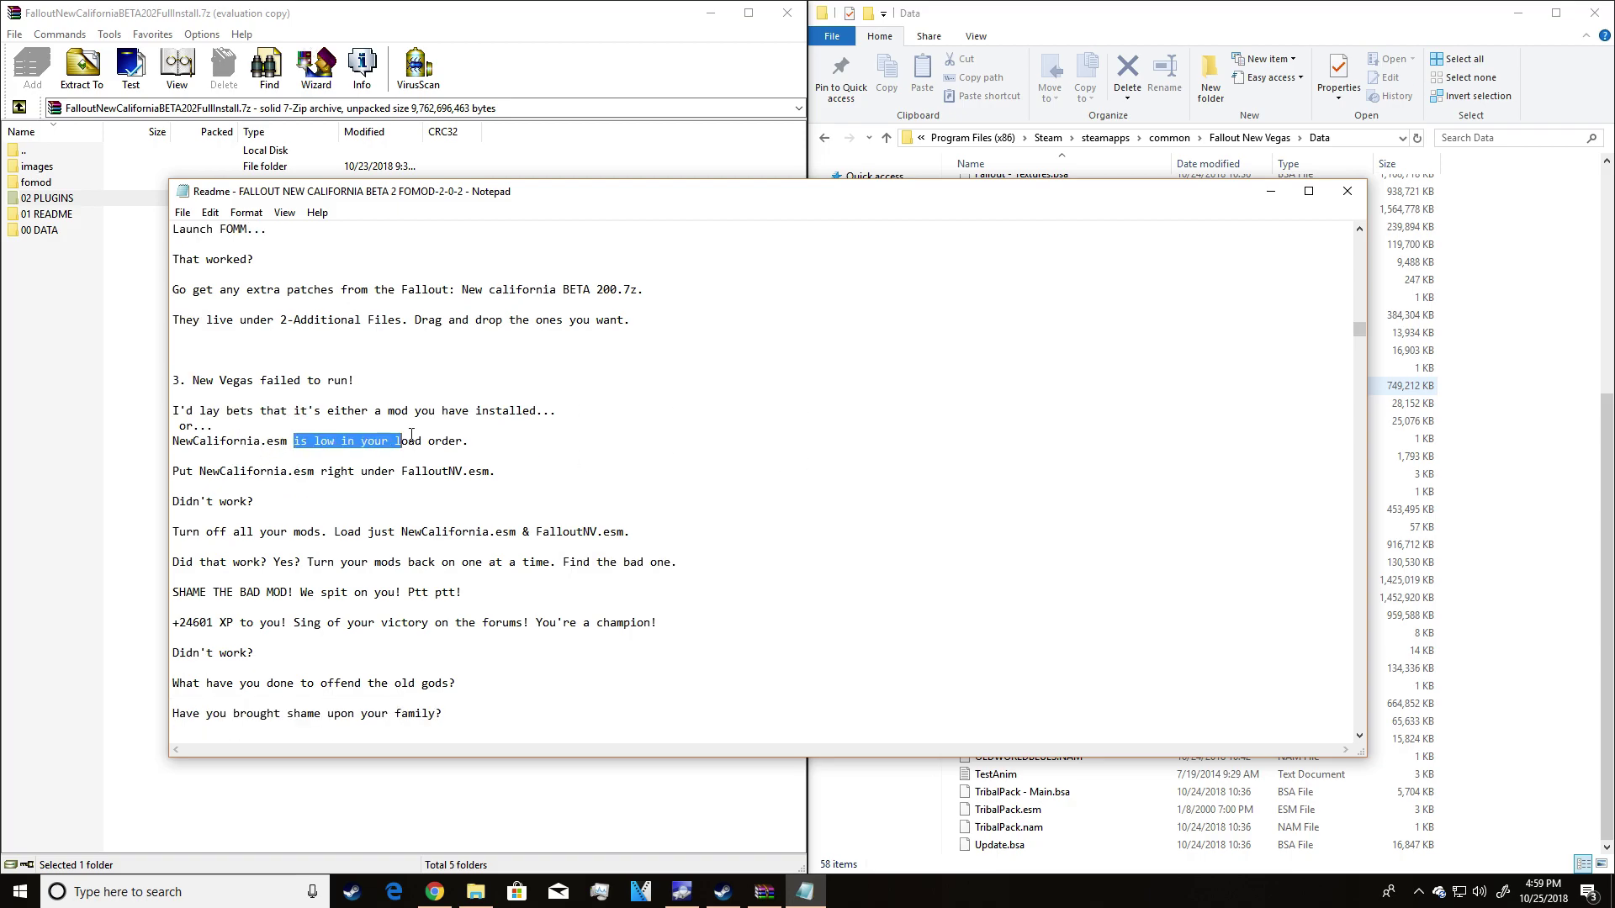
click(722, 891)
- Review the NewCalifornia data files in the launcher, enable loose files, confirm, and exit
click(306, 178)
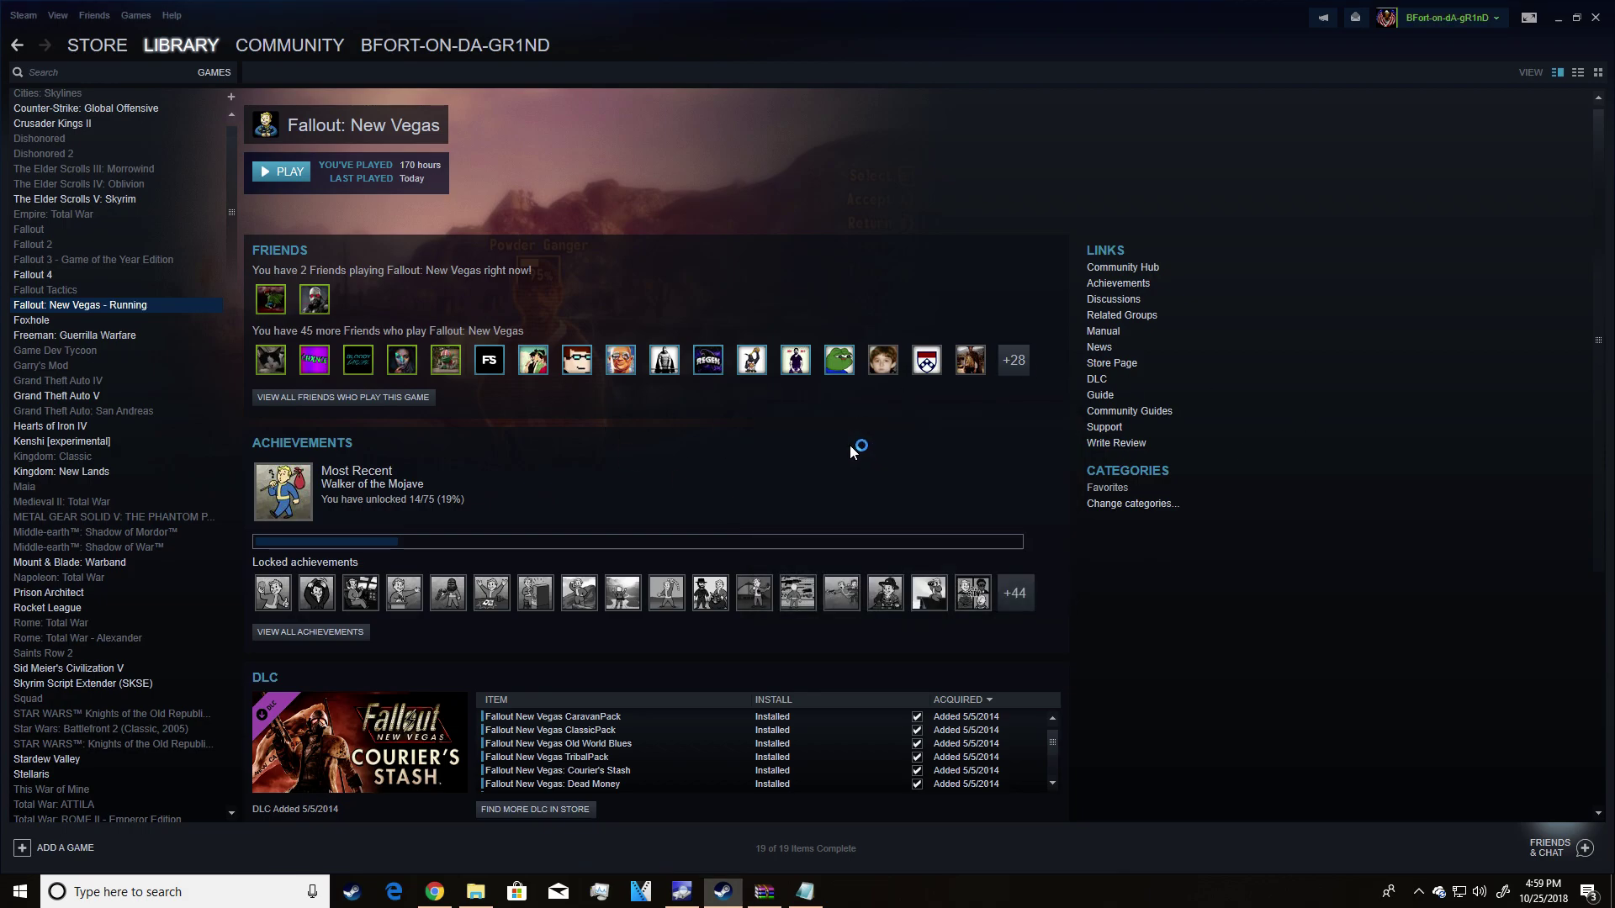
click(1067, 450)
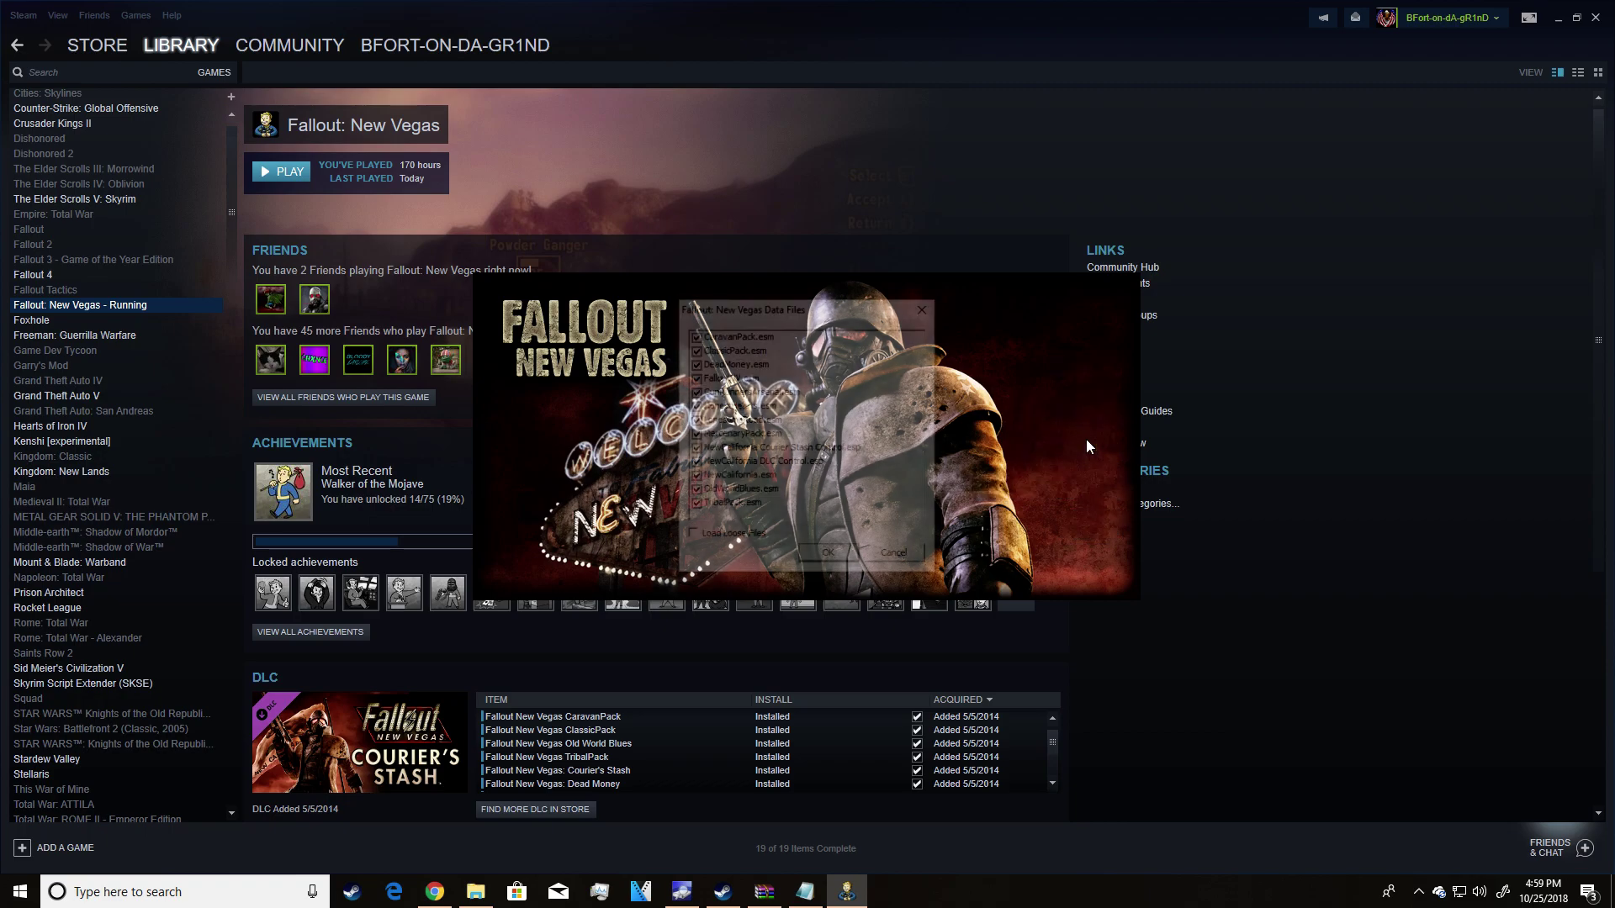
click(731, 464)
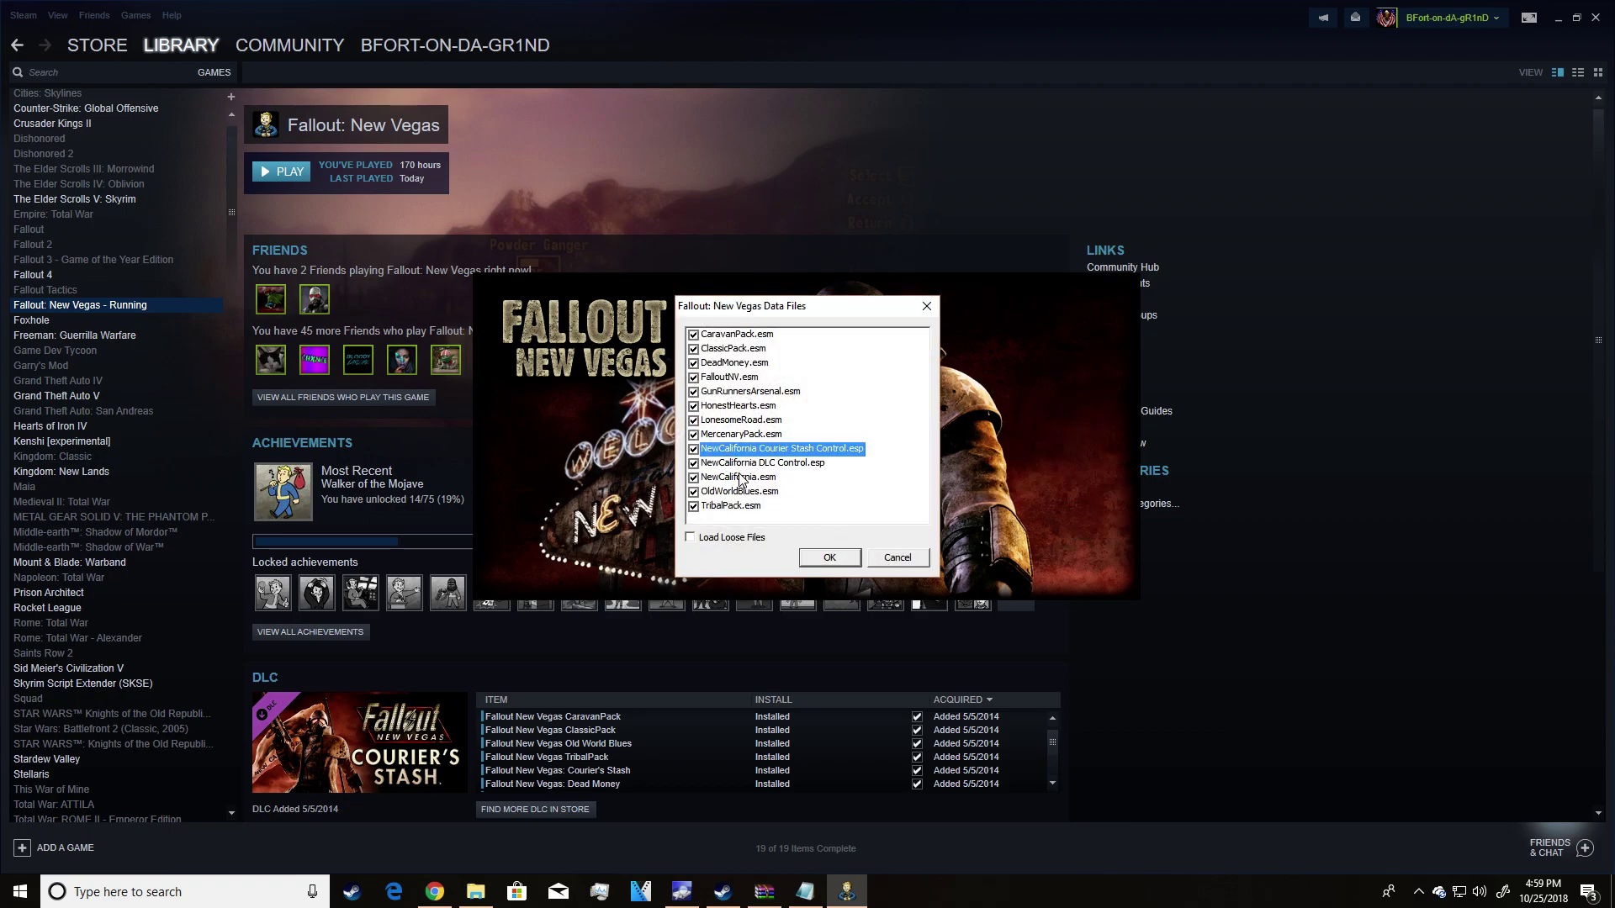
drag(743, 483, 744, 451)
click(706, 541)
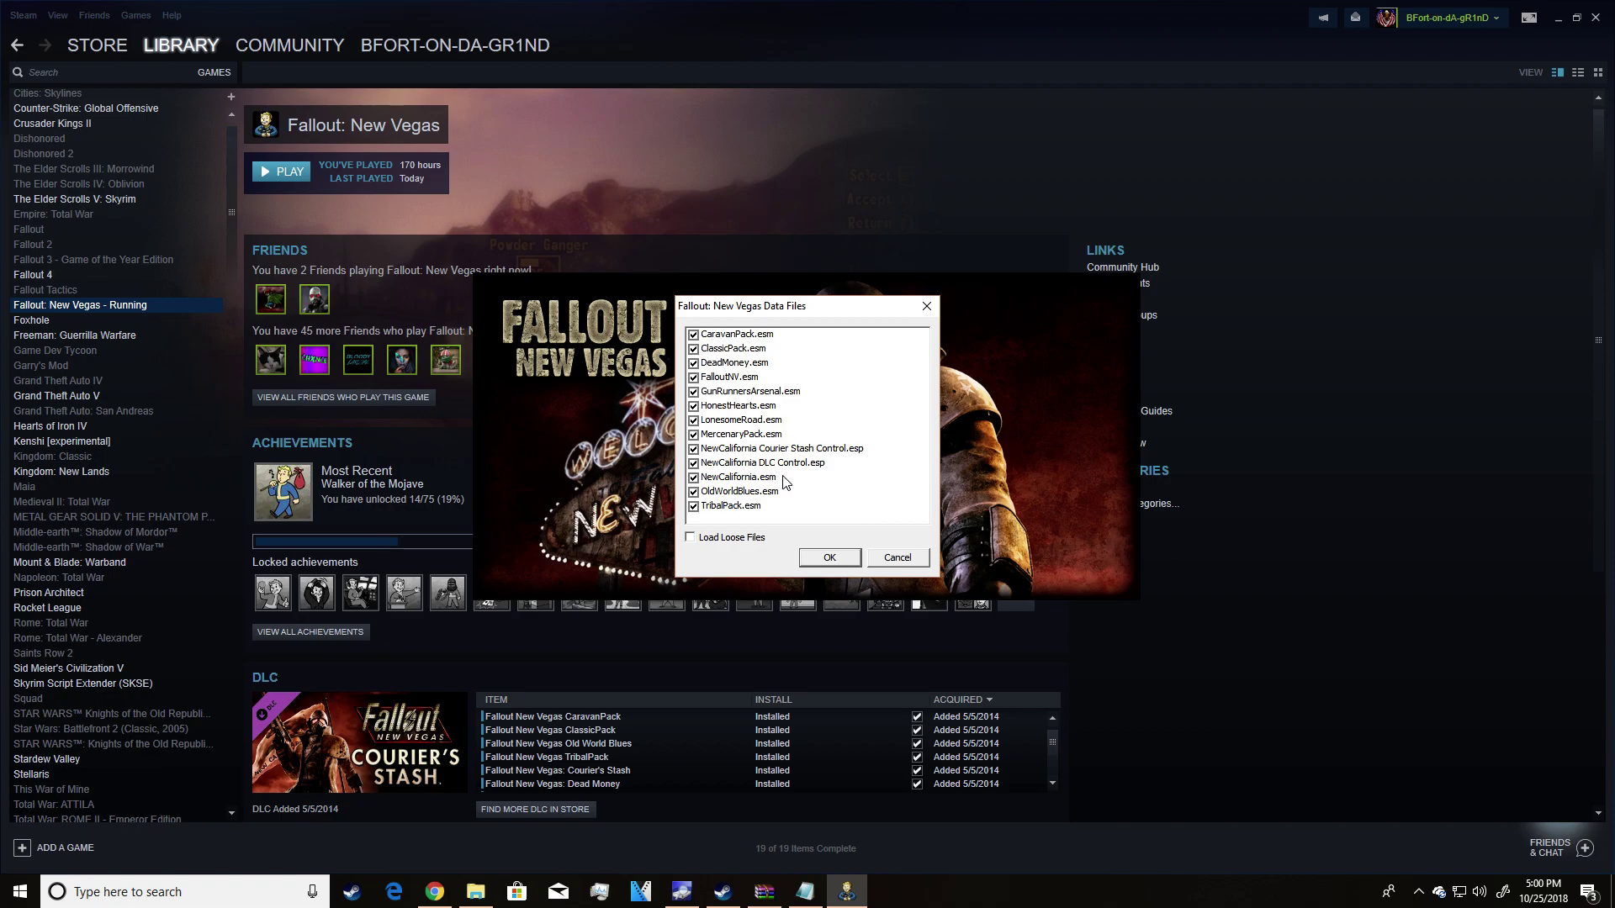
click(824, 562)
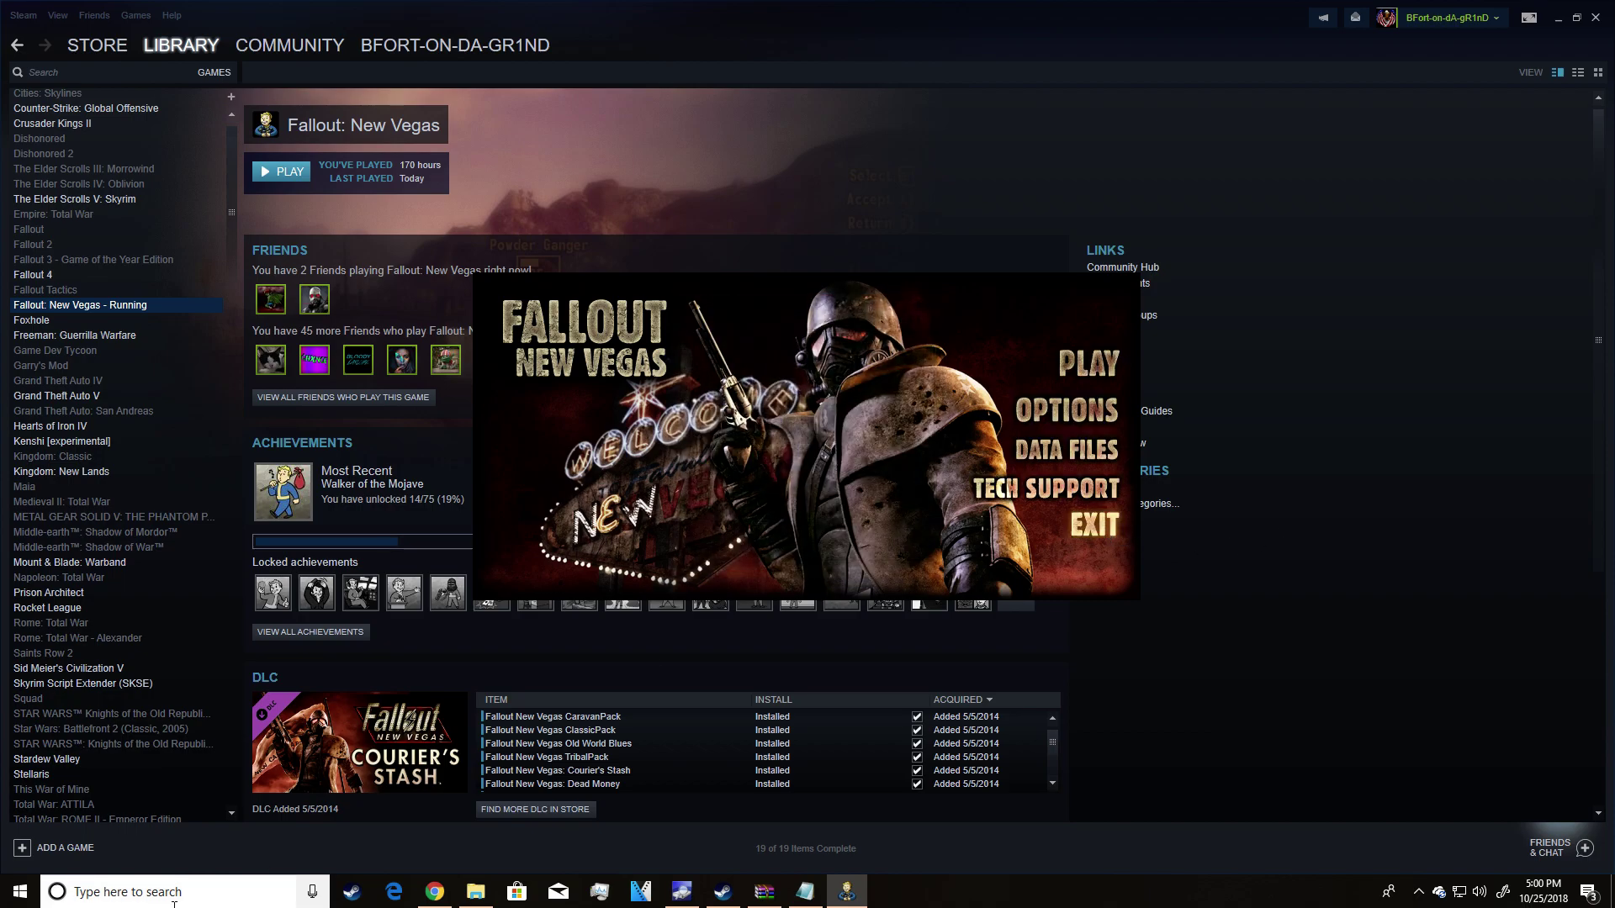
click(475, 893)
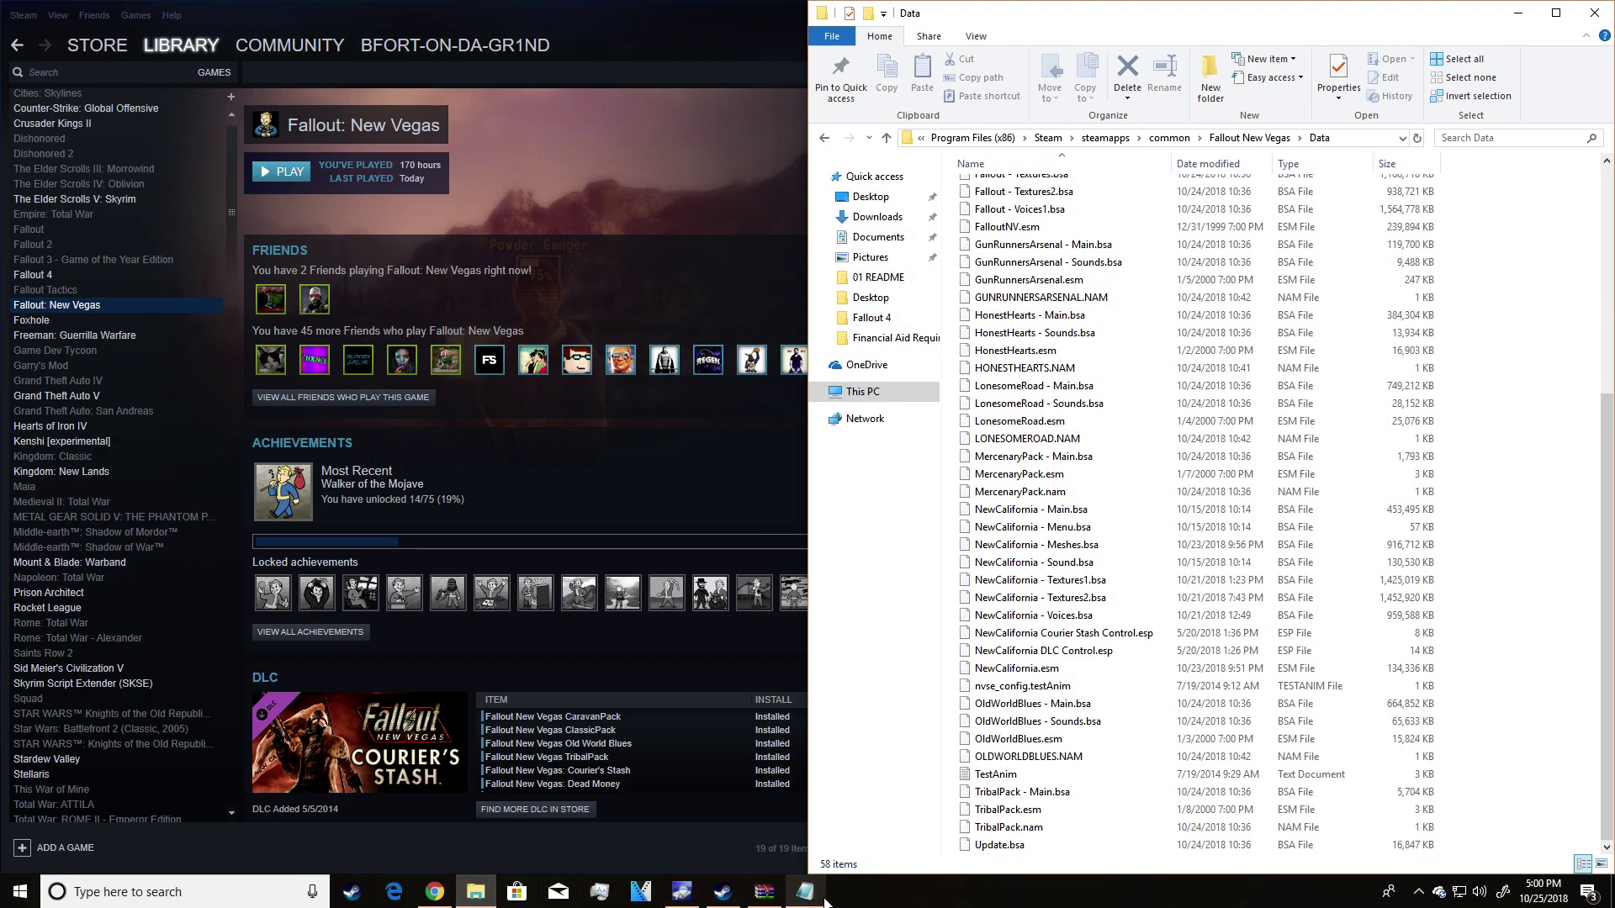
- Highlight the readme sentence 'Turn off all your mods.'
click(808, 892)
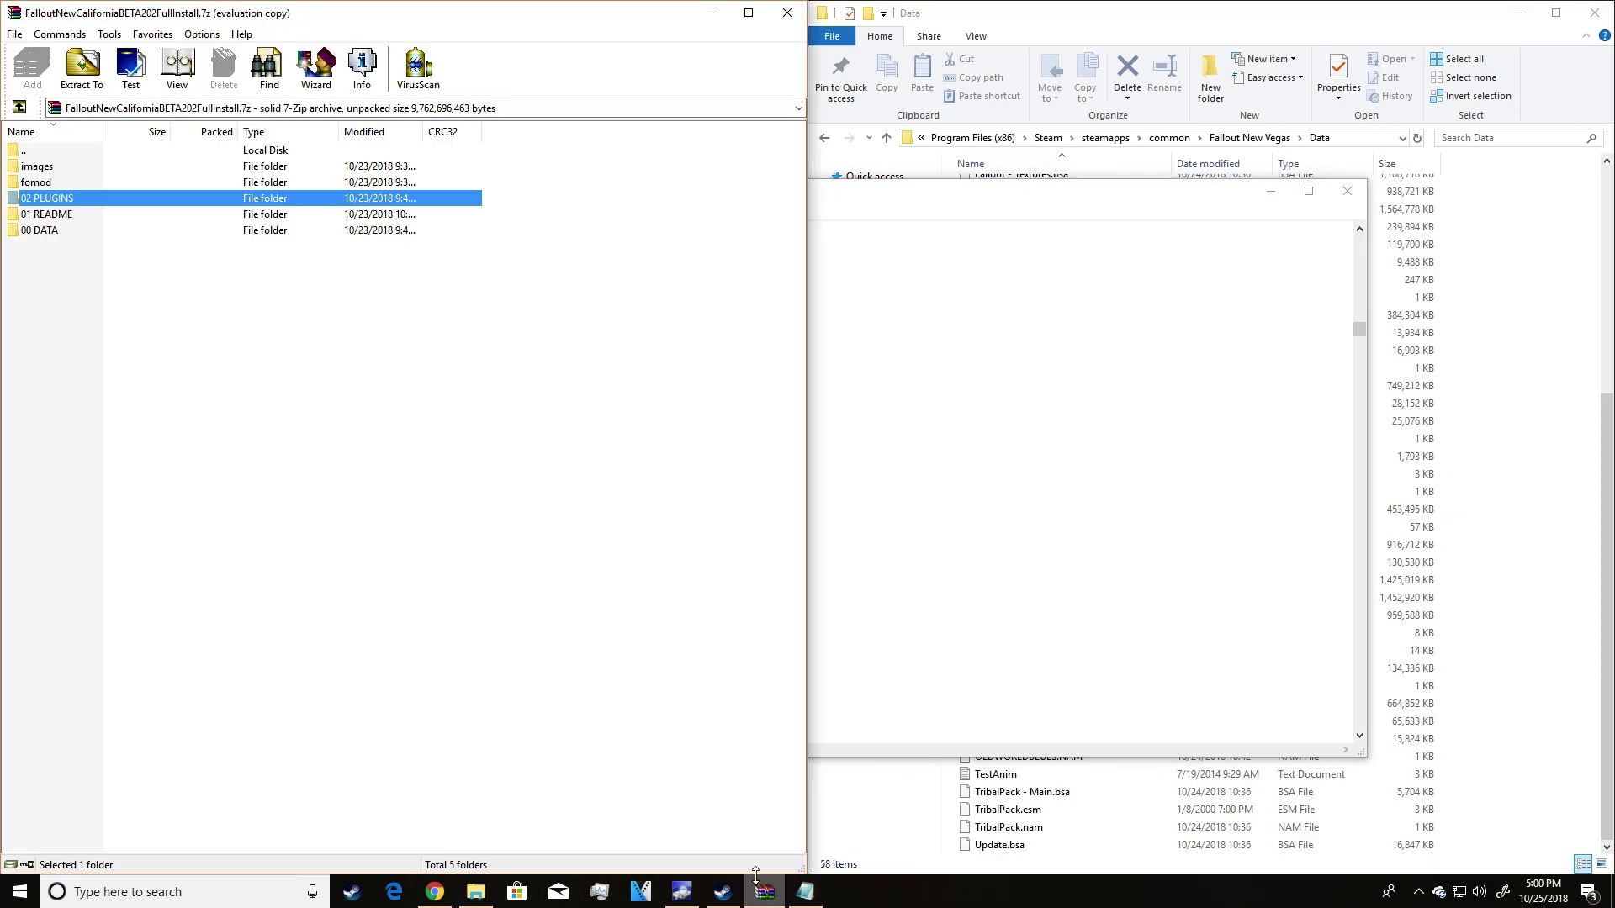
click(852, 225)
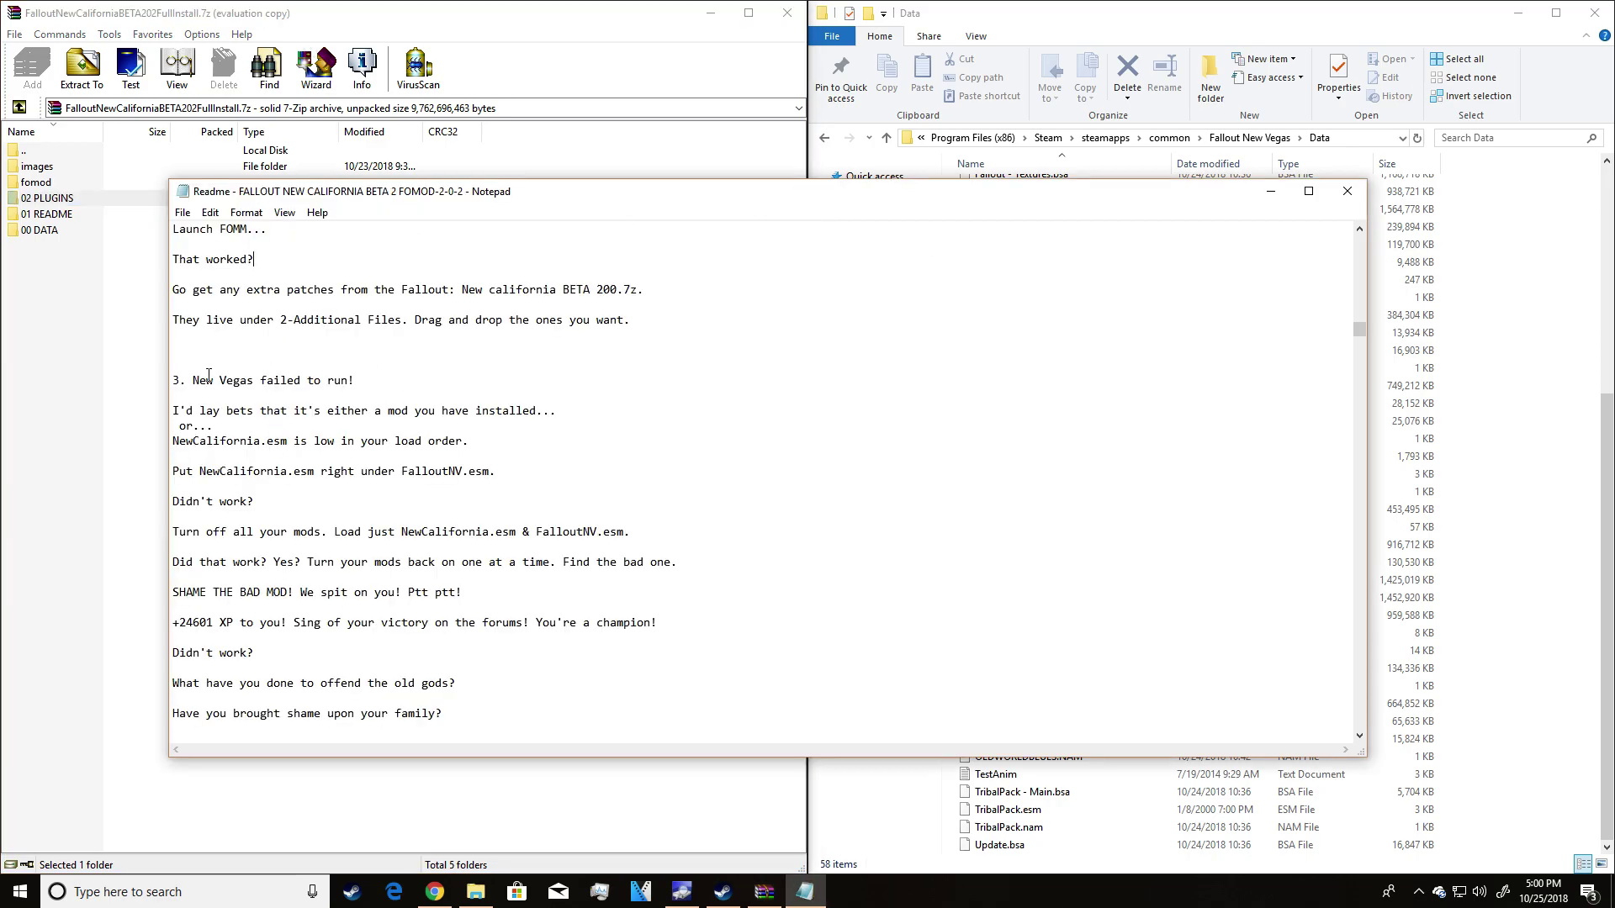
scroll(209, 373, down, 1)
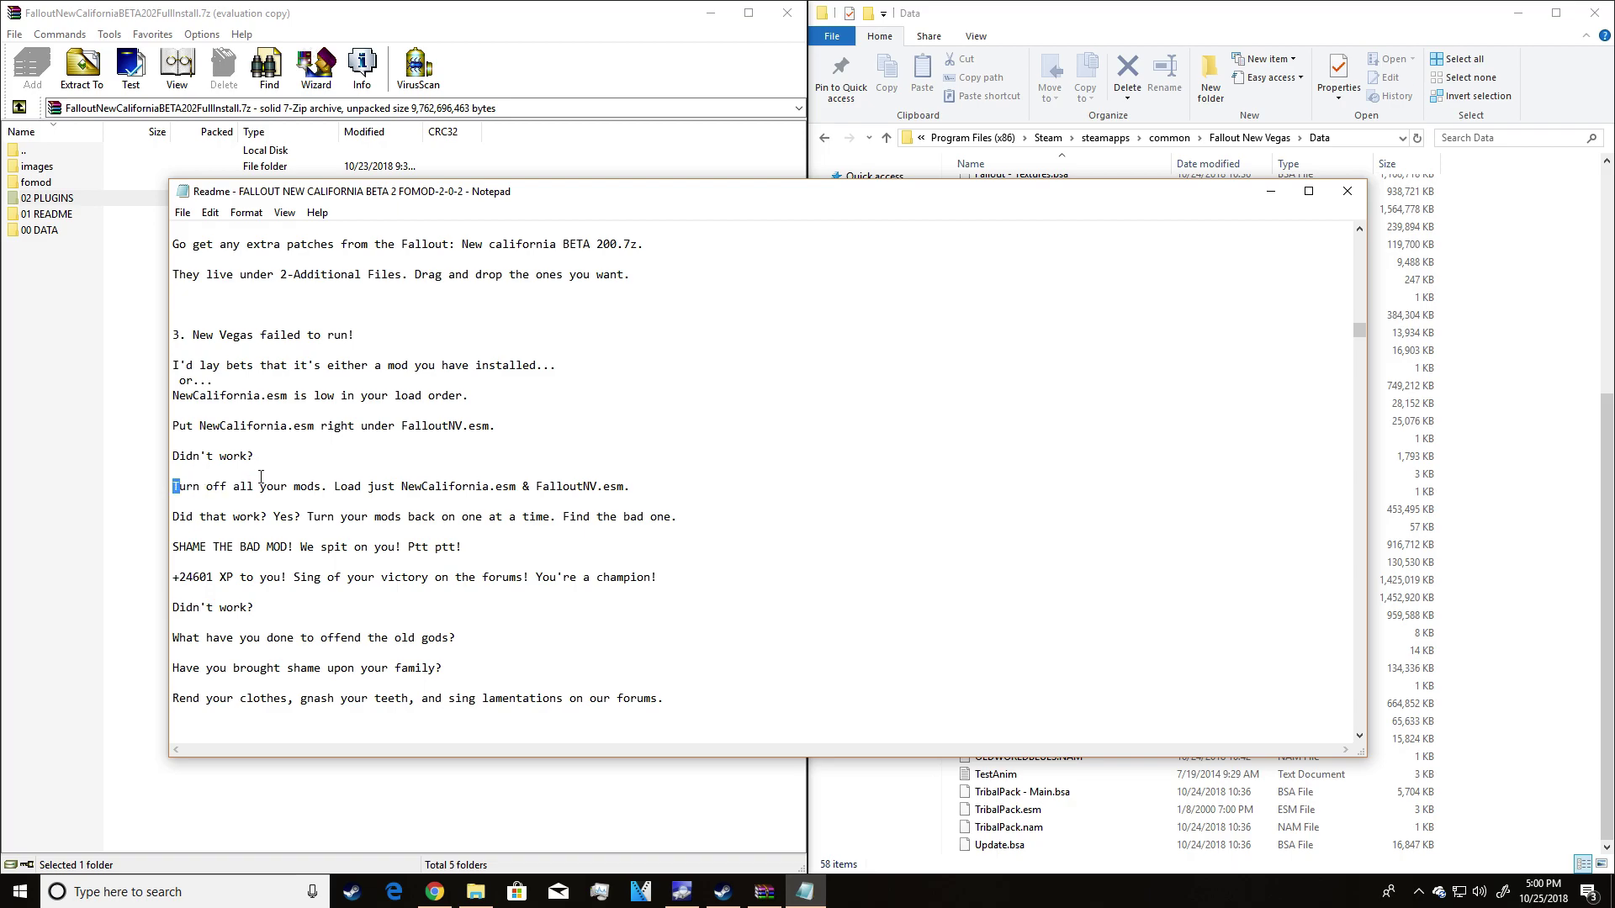
click(178, 485)
key(shift+End)
drag(177, 486, 343, 487)
- Bring the Data folder window forward, then show and hide the Steam library
click(1554, 319)
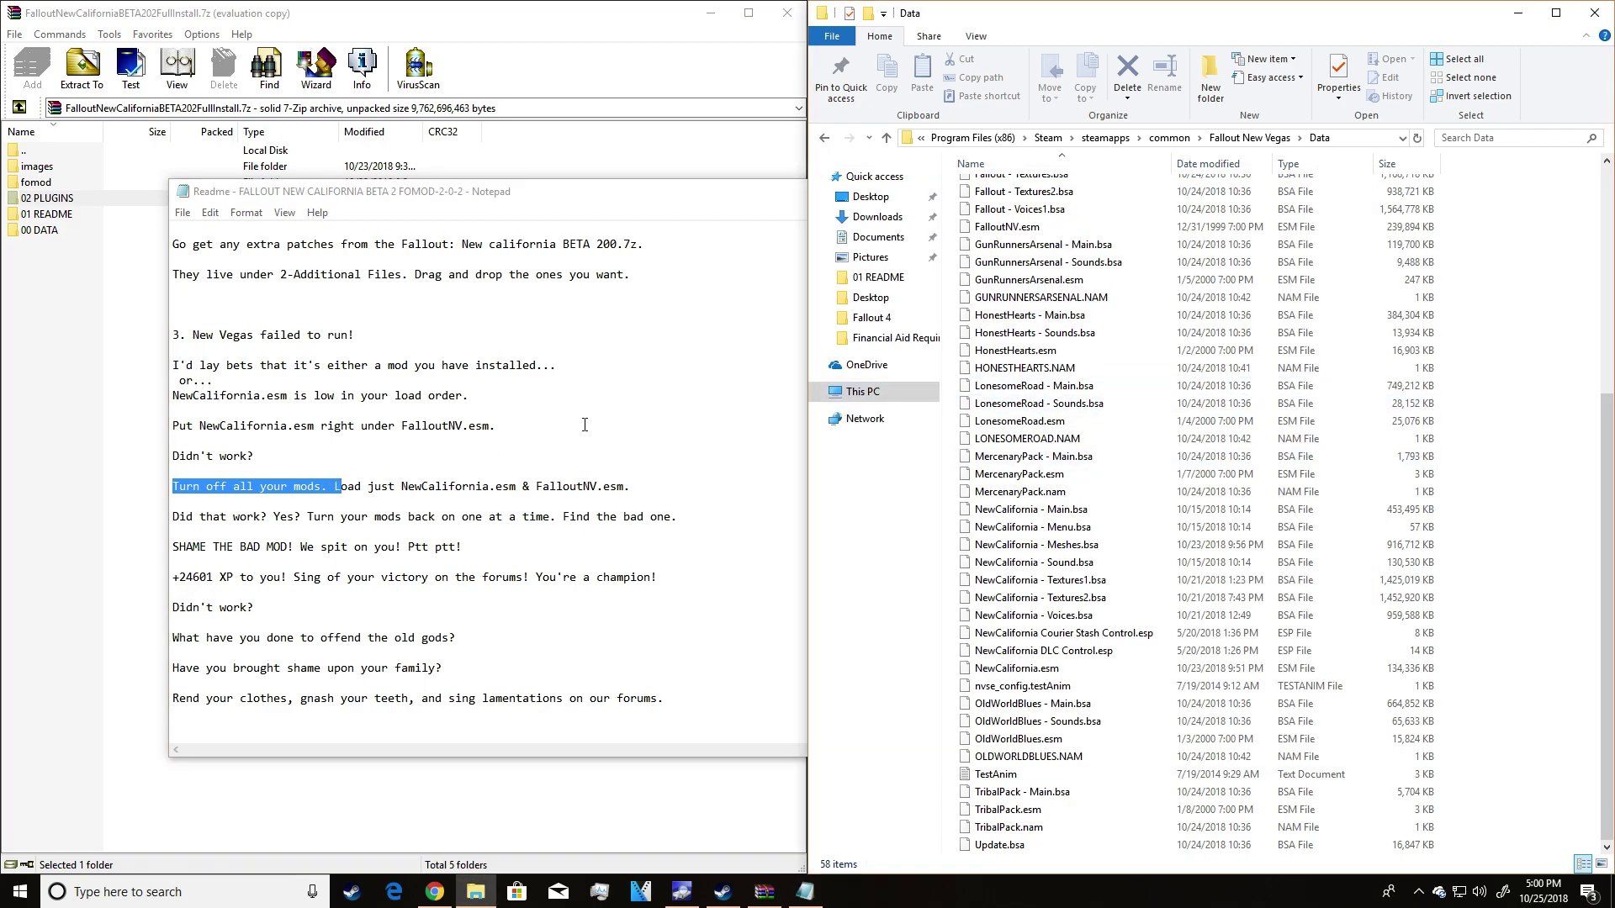
scroll(585, 424, down, 1)
scroll(249, 432, down, 1)
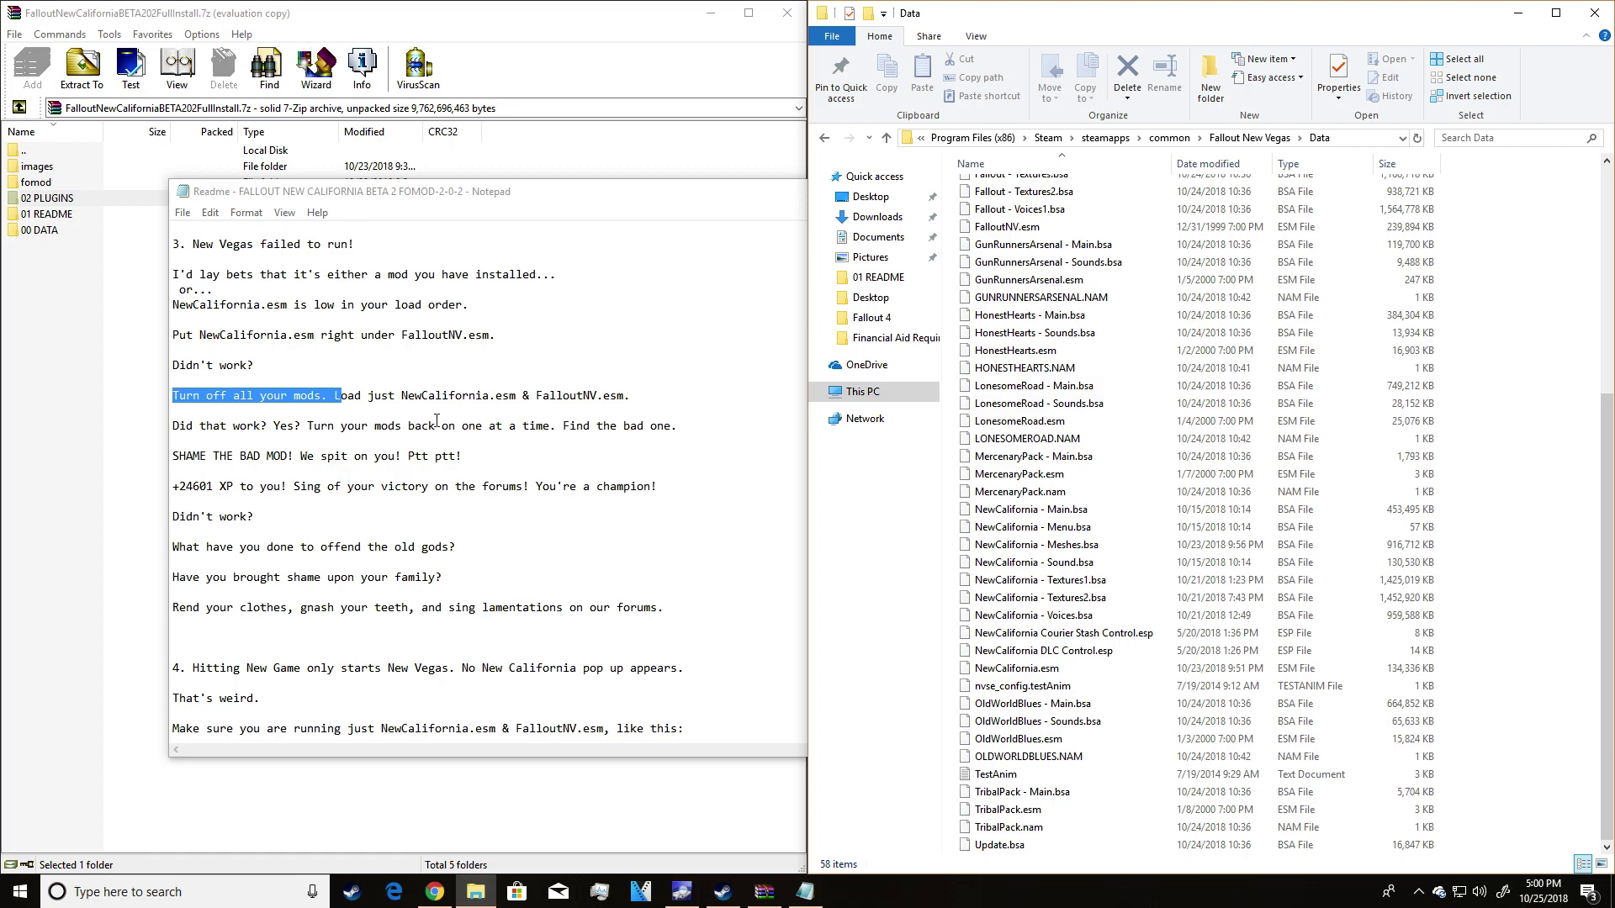
scroll(164, 401, down, 1)
scroll(269, 300, down, 2)
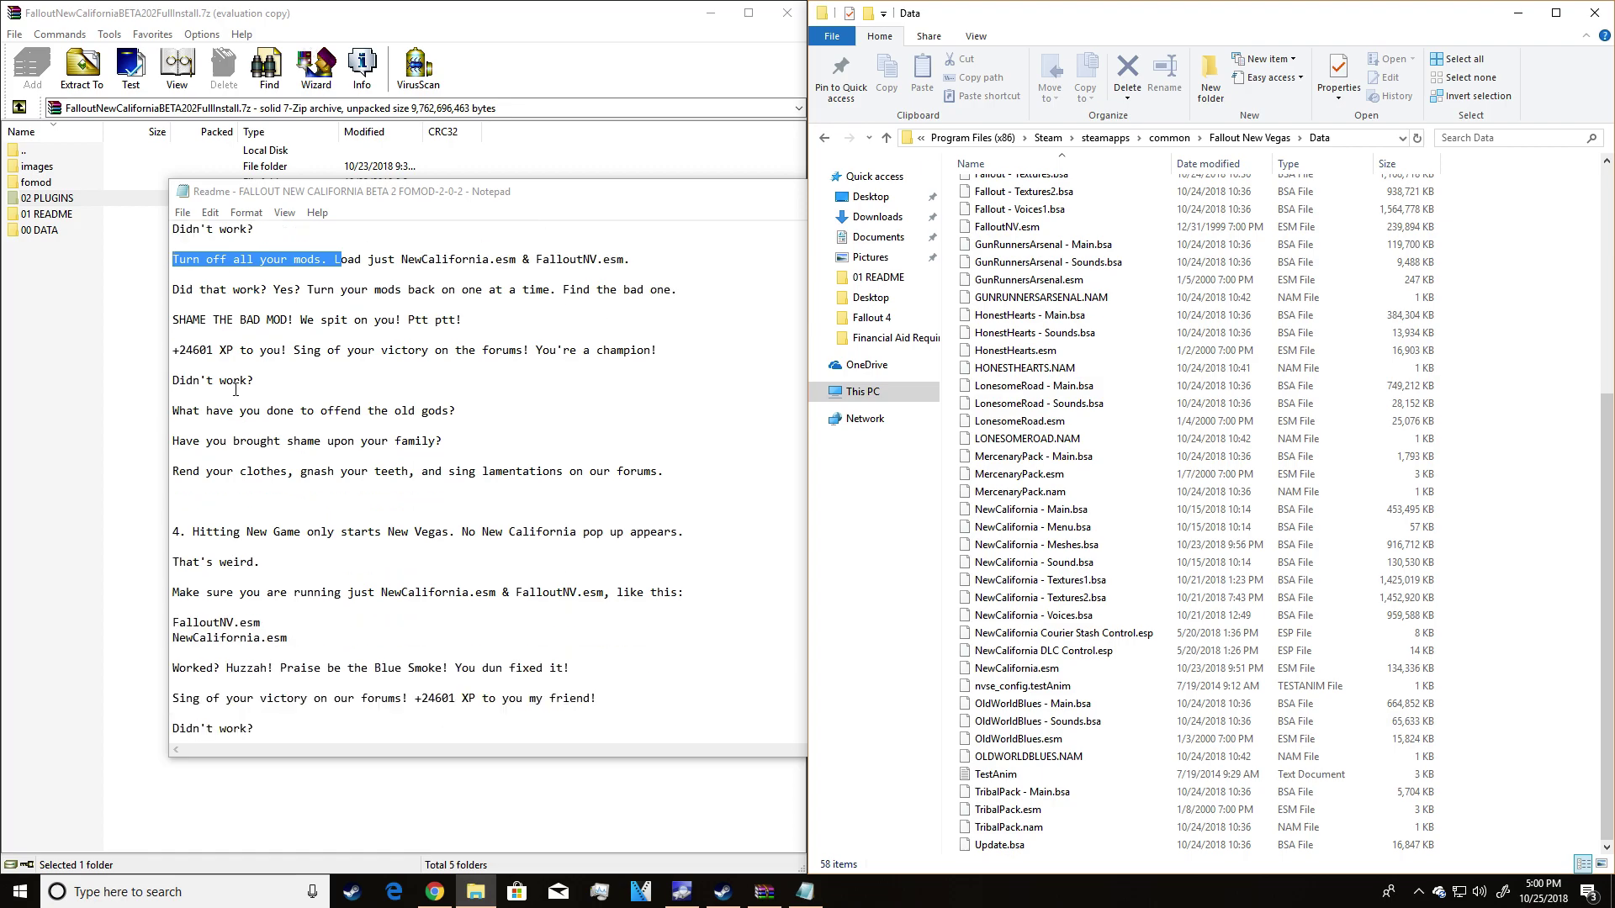
scroll(269, 301, down, 3)
scroll(269, 301, up, 1)
scroll(268, 301, up, 1)
scroll(379, 510, down, 2)
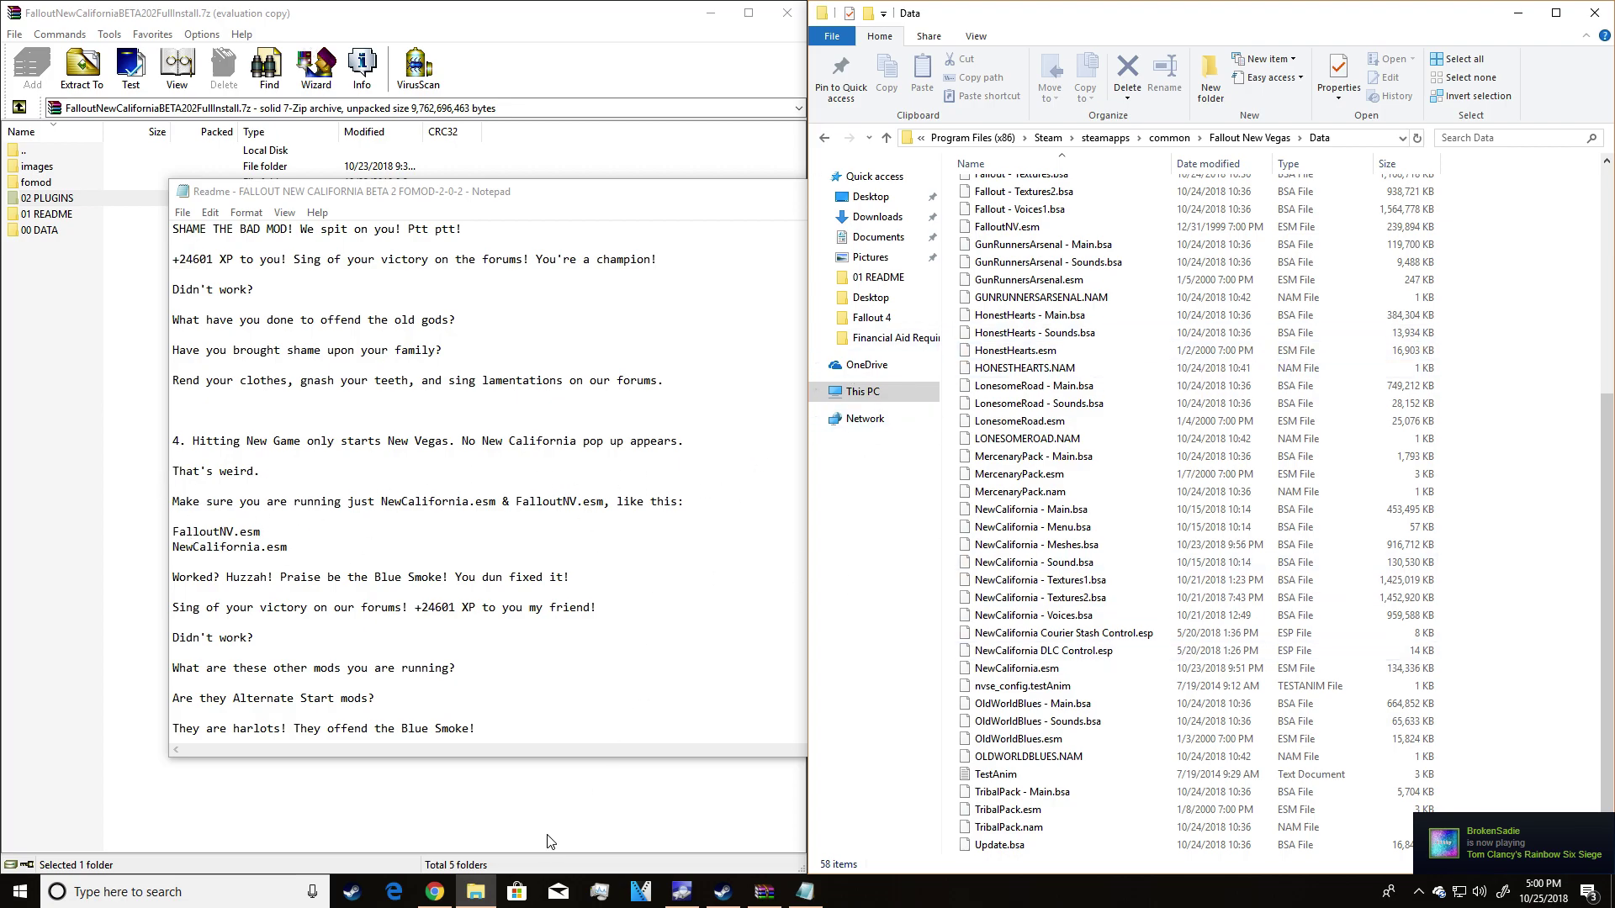
click(722, 892)
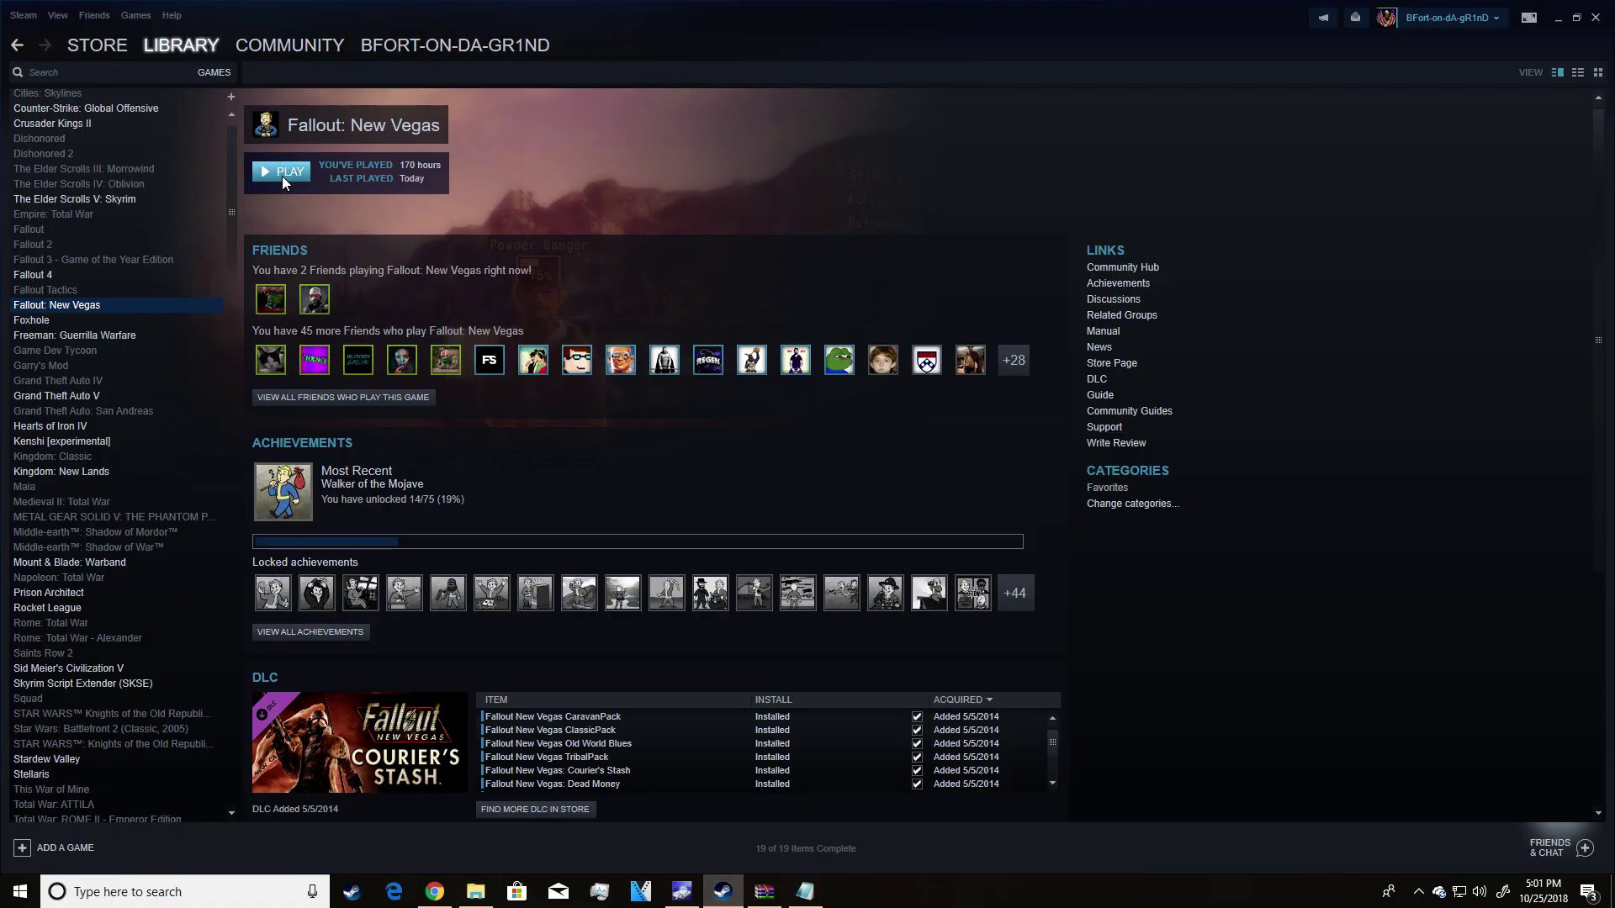
click(1560, 18)
scroll(252, 431, down, 2)
scroll(253, 432, down, 1)
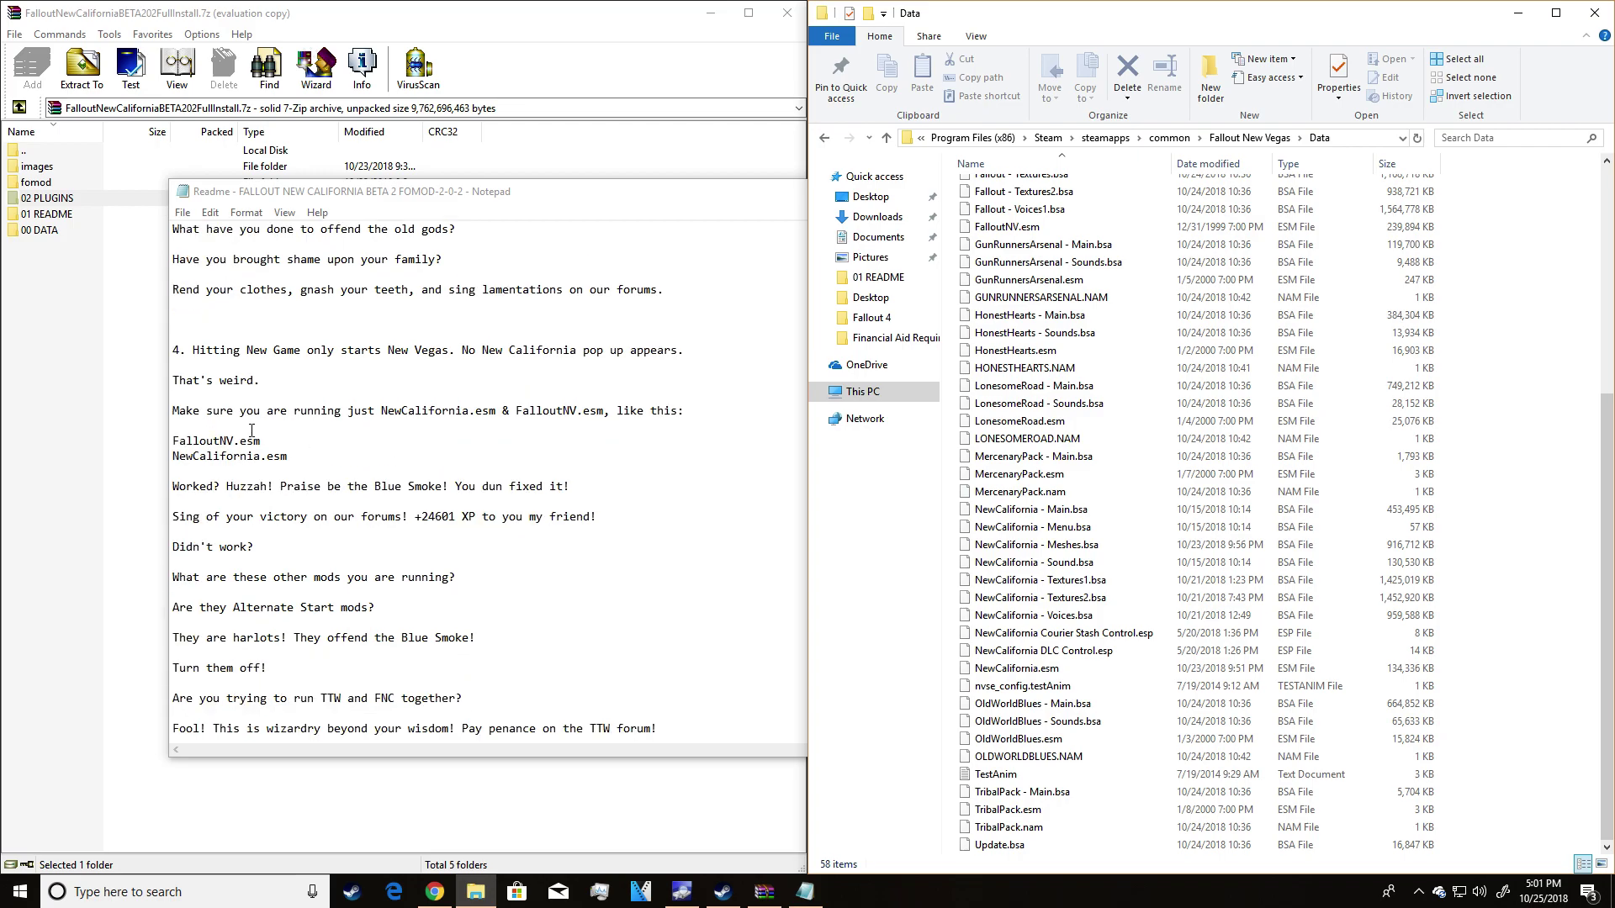
scroll(370, 422, up, 3)
- Bring the readme forward and scroll to section 5 on black screens and crashes
click(369, 421)
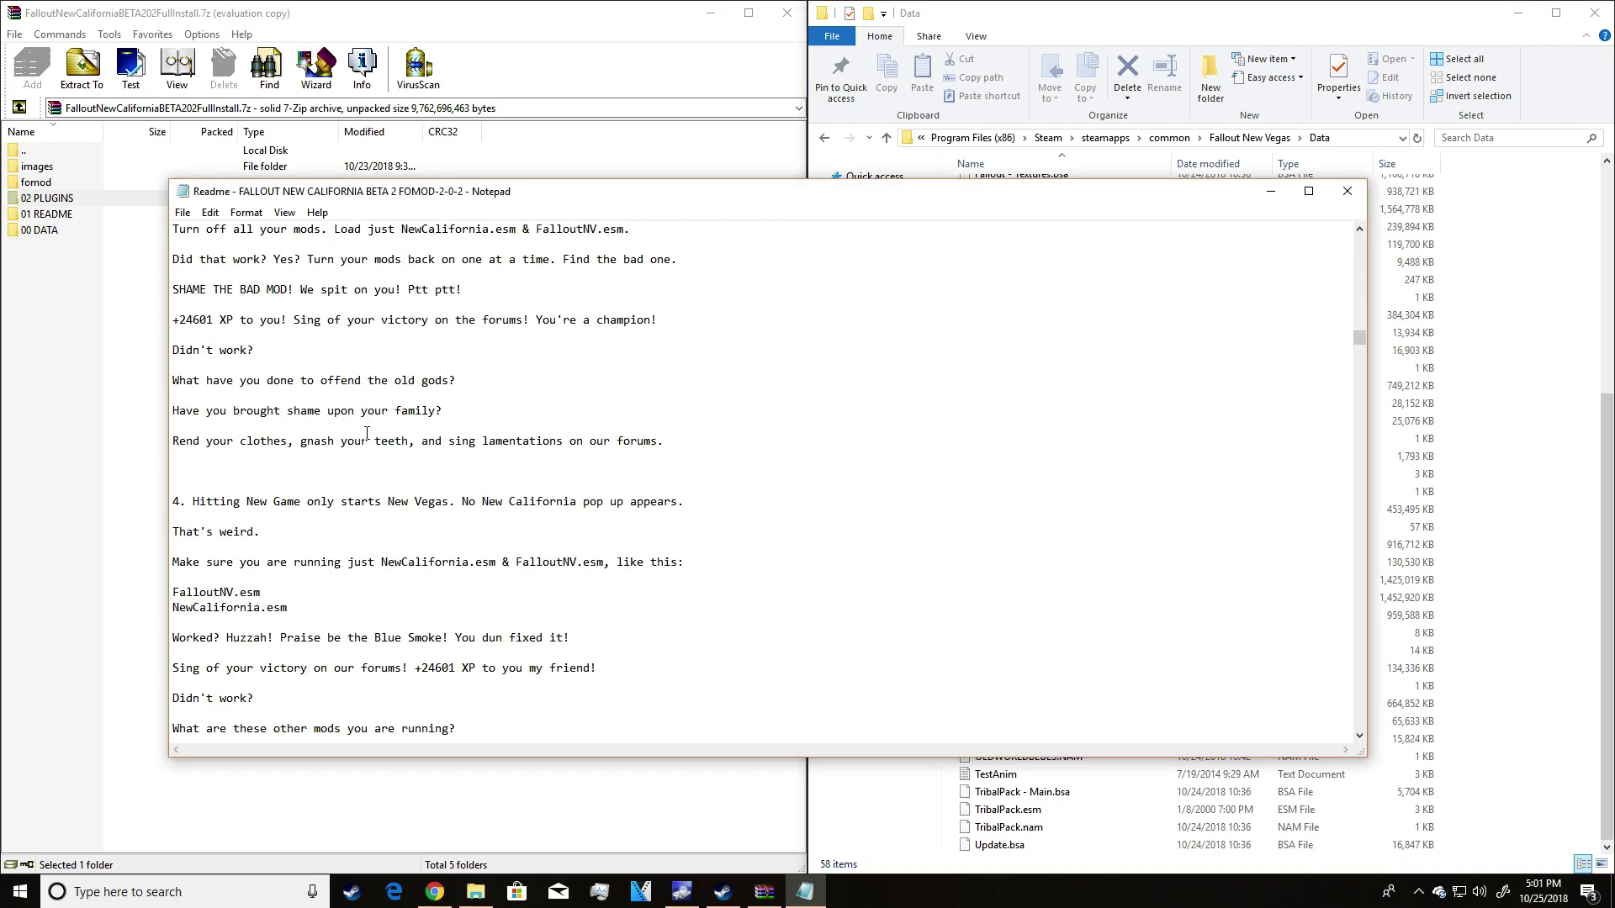
scroll(367, 434, down, 2)
scroll(252, 441, down, 2)
scroll(316, 409, down, 1)
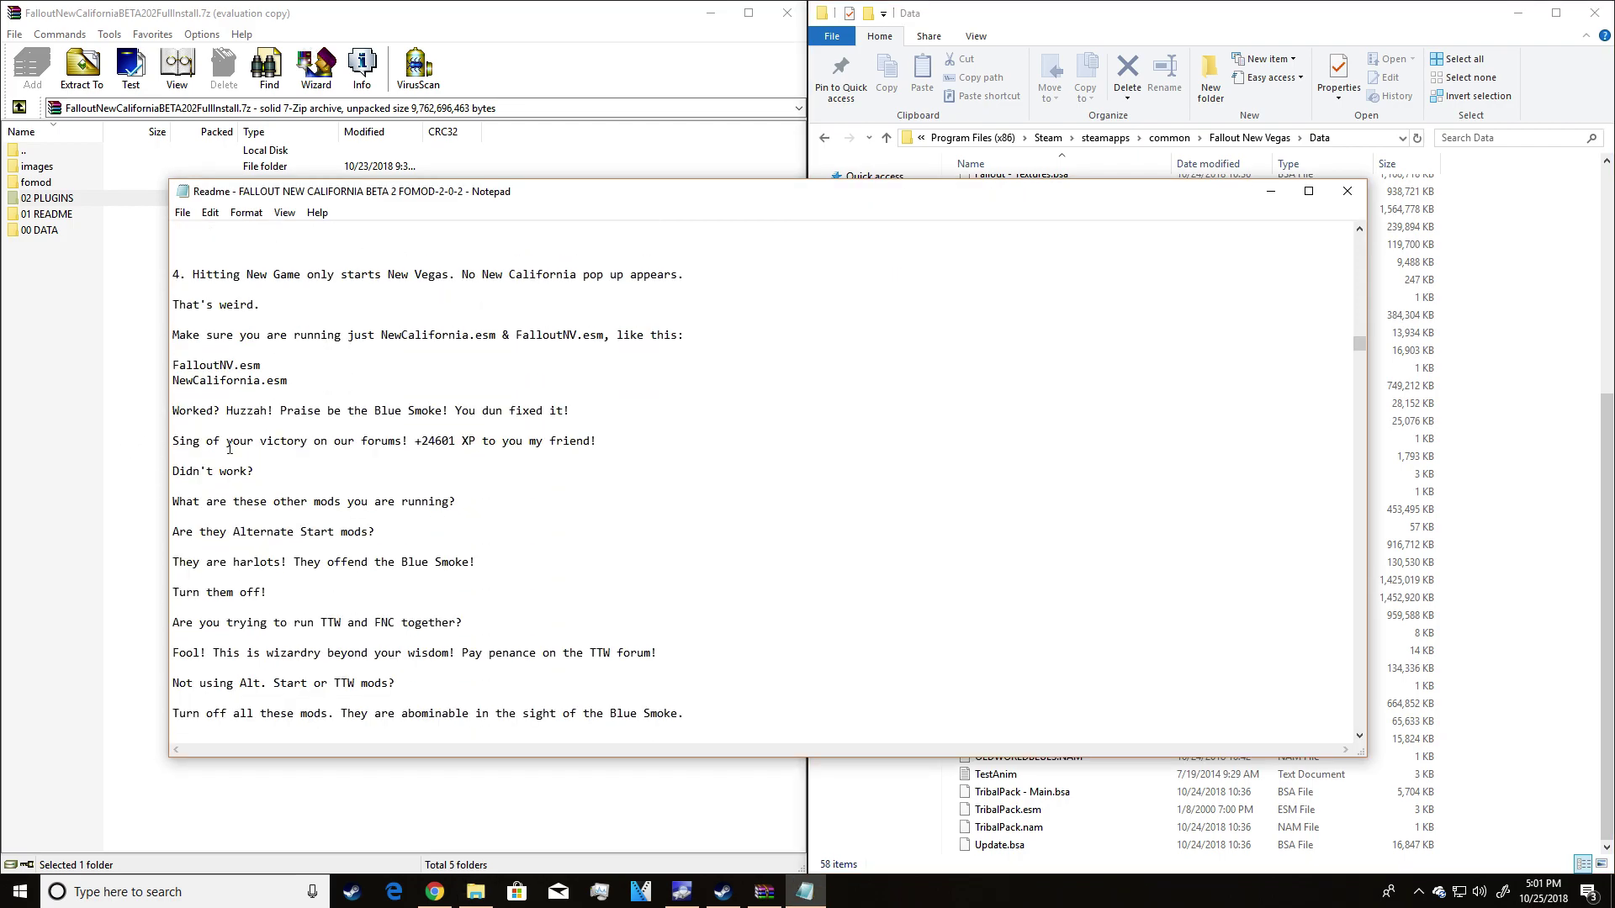
scroll(358, 395, down, 2)
scroll(209, 365, down, 2)
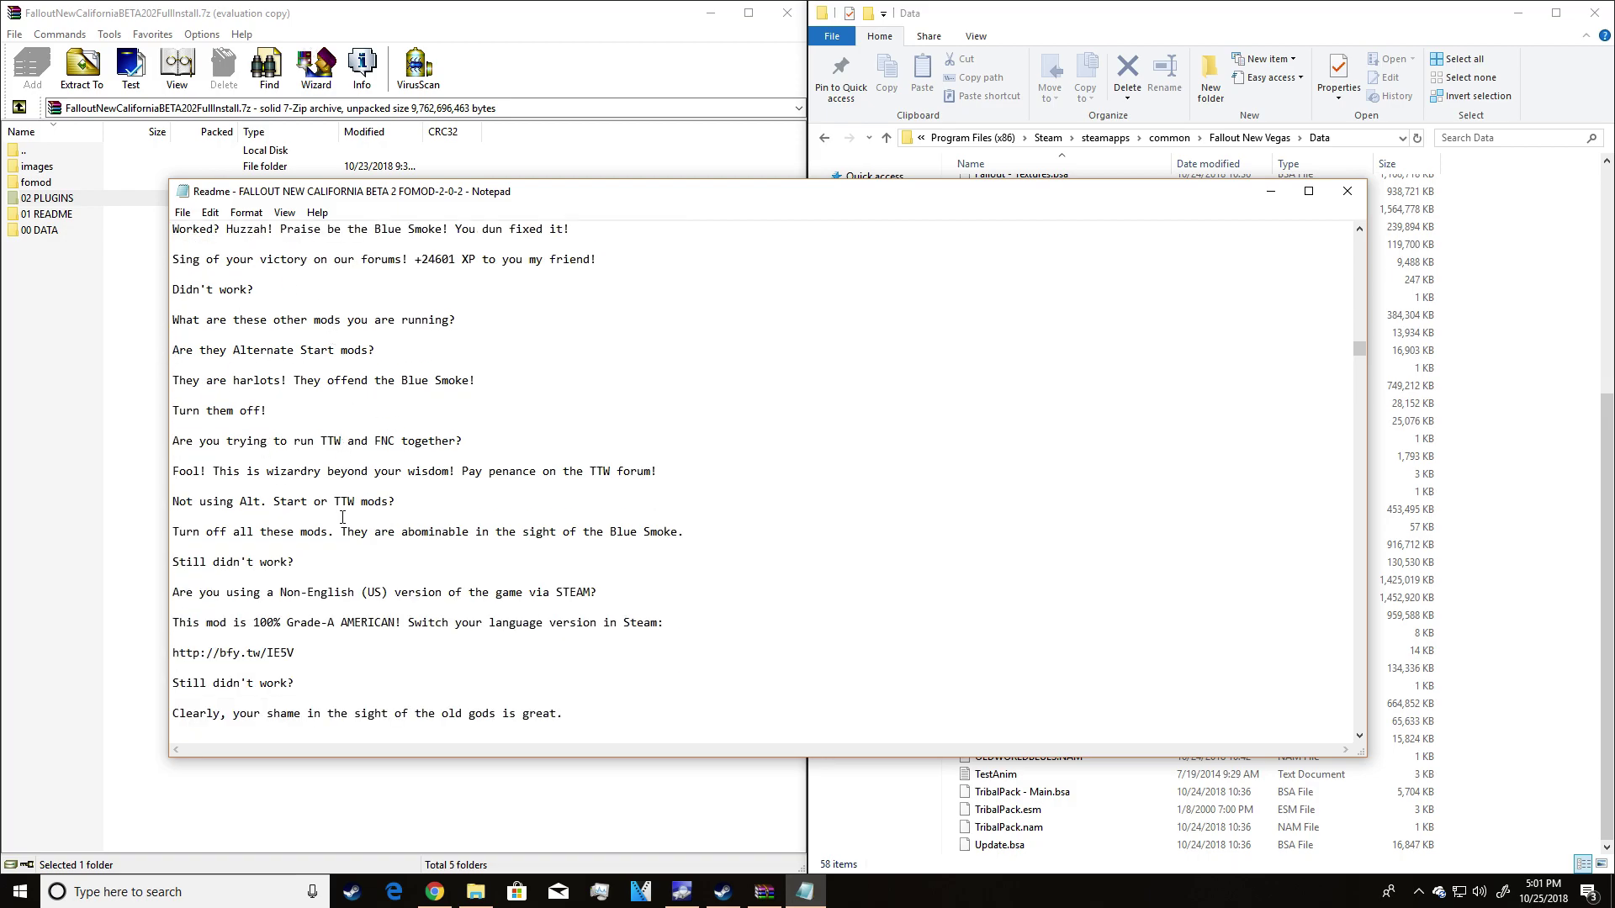
scroll(341, 516, down, 2)
scroll(335, 508, down, 3)
scroll(328, 500, down, 2)
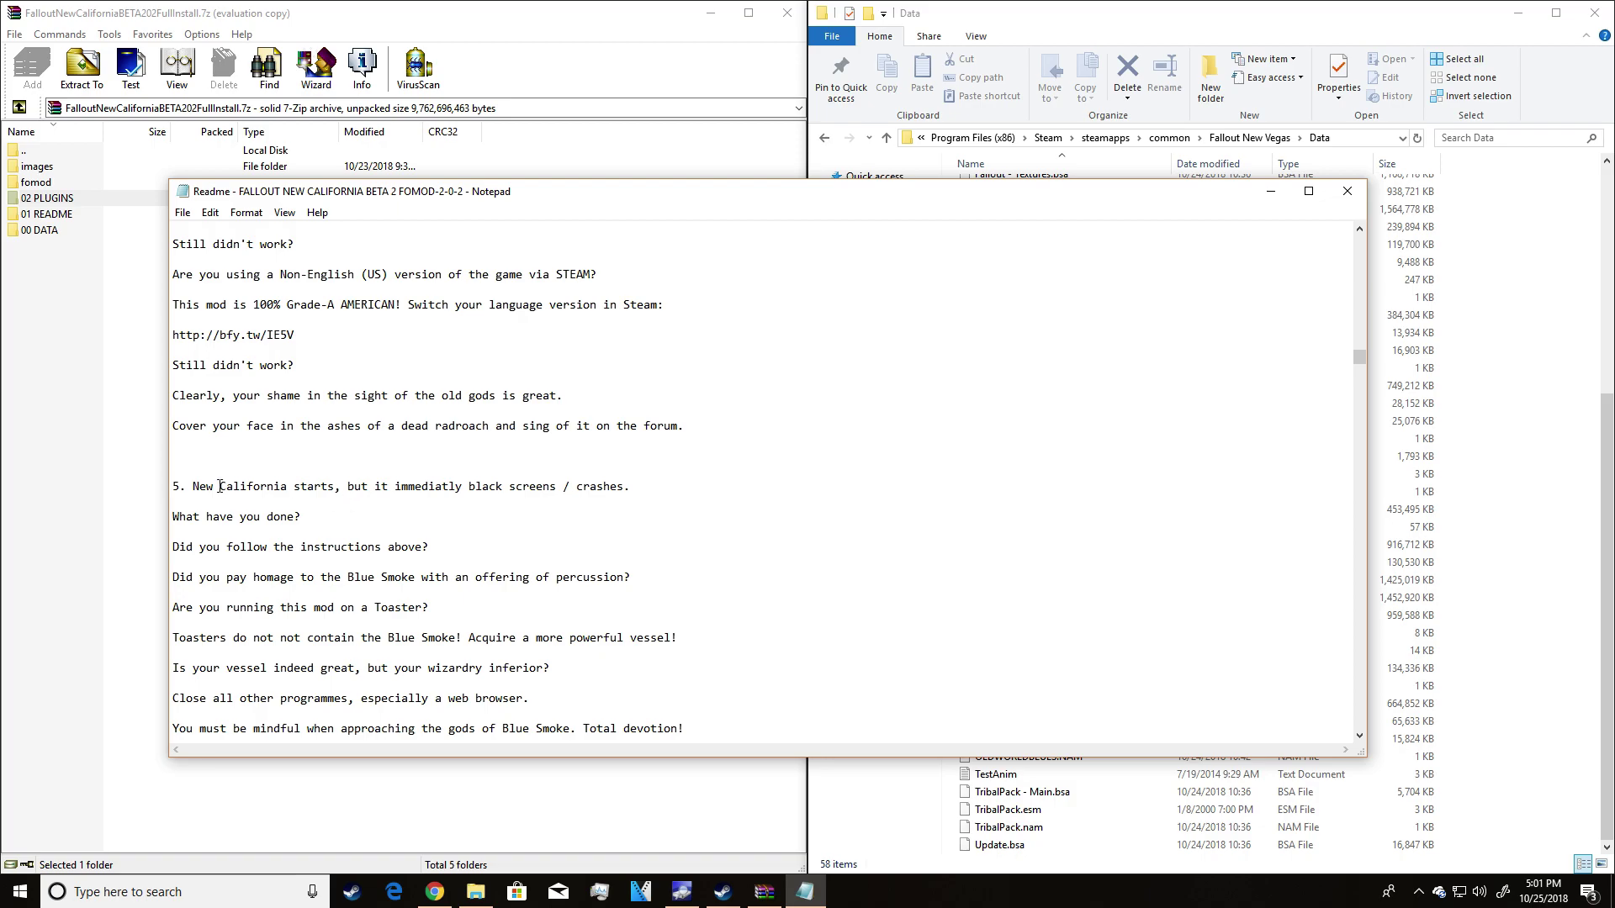
scroll(391, 486, down, 1)
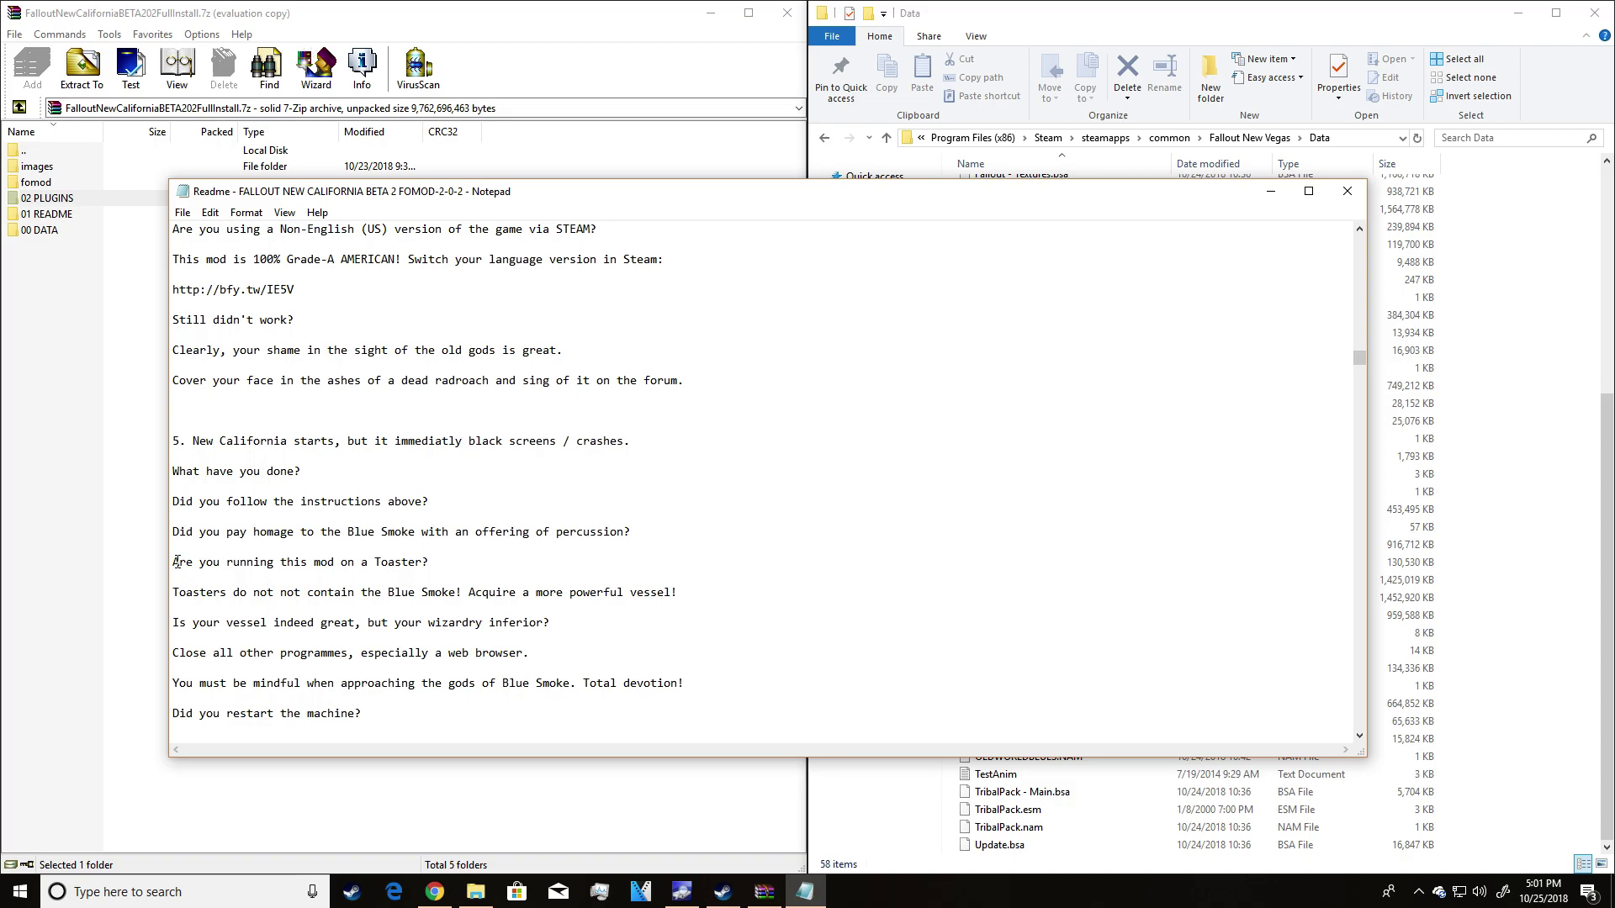
scroll(392, 564, down, 1)
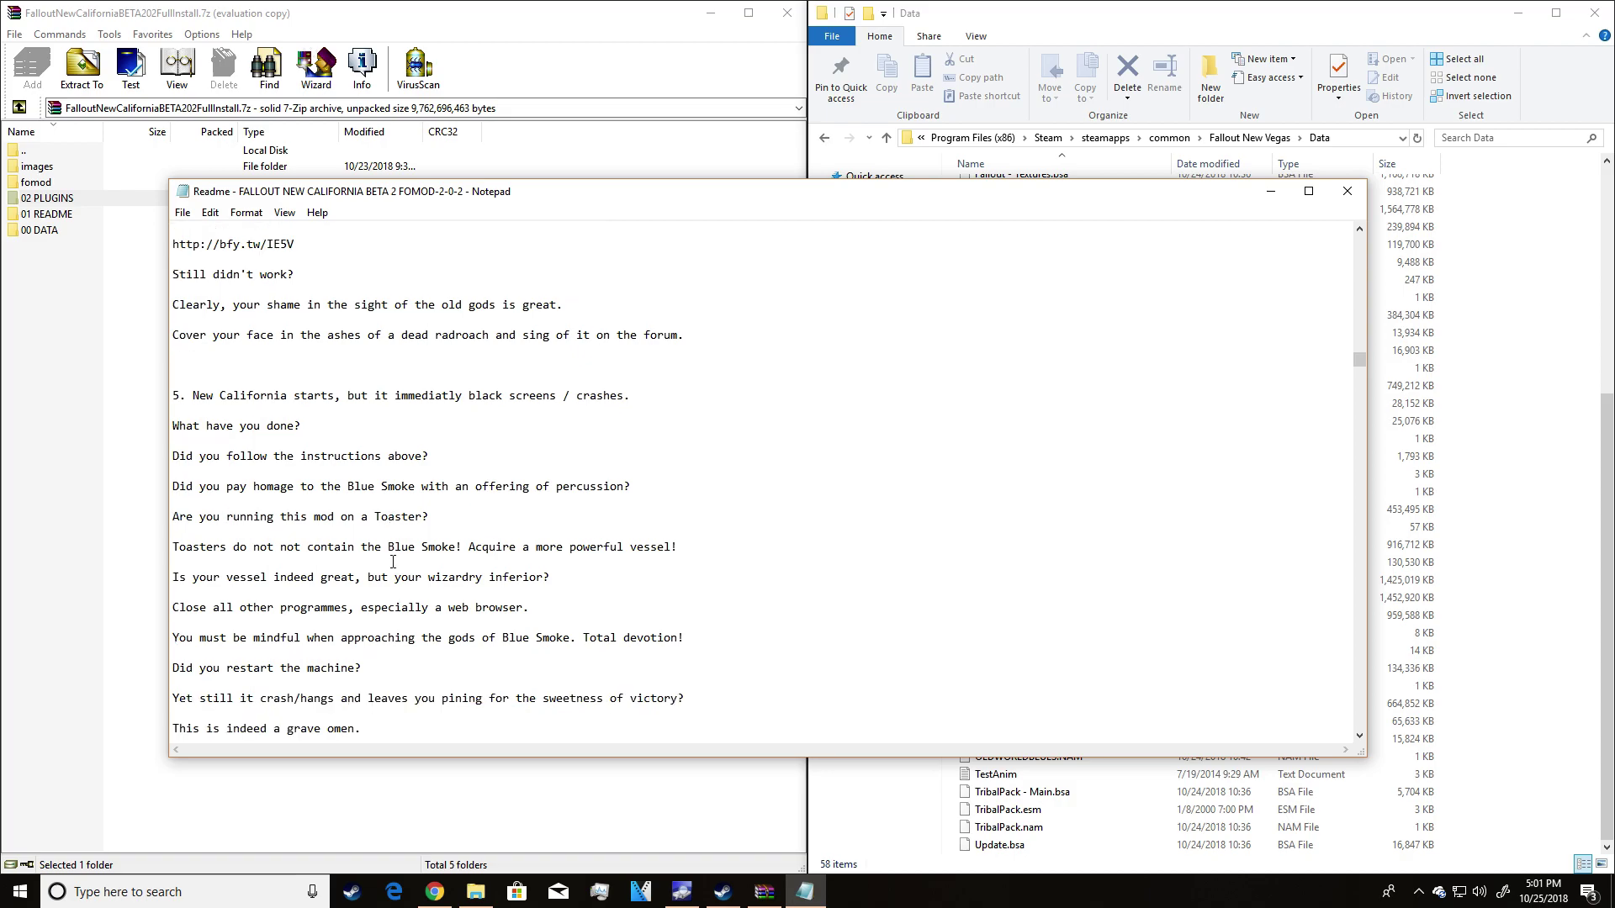
- Highlight 'Toaster?' and reposition the readme window toward the left
triple_click(462, 517)
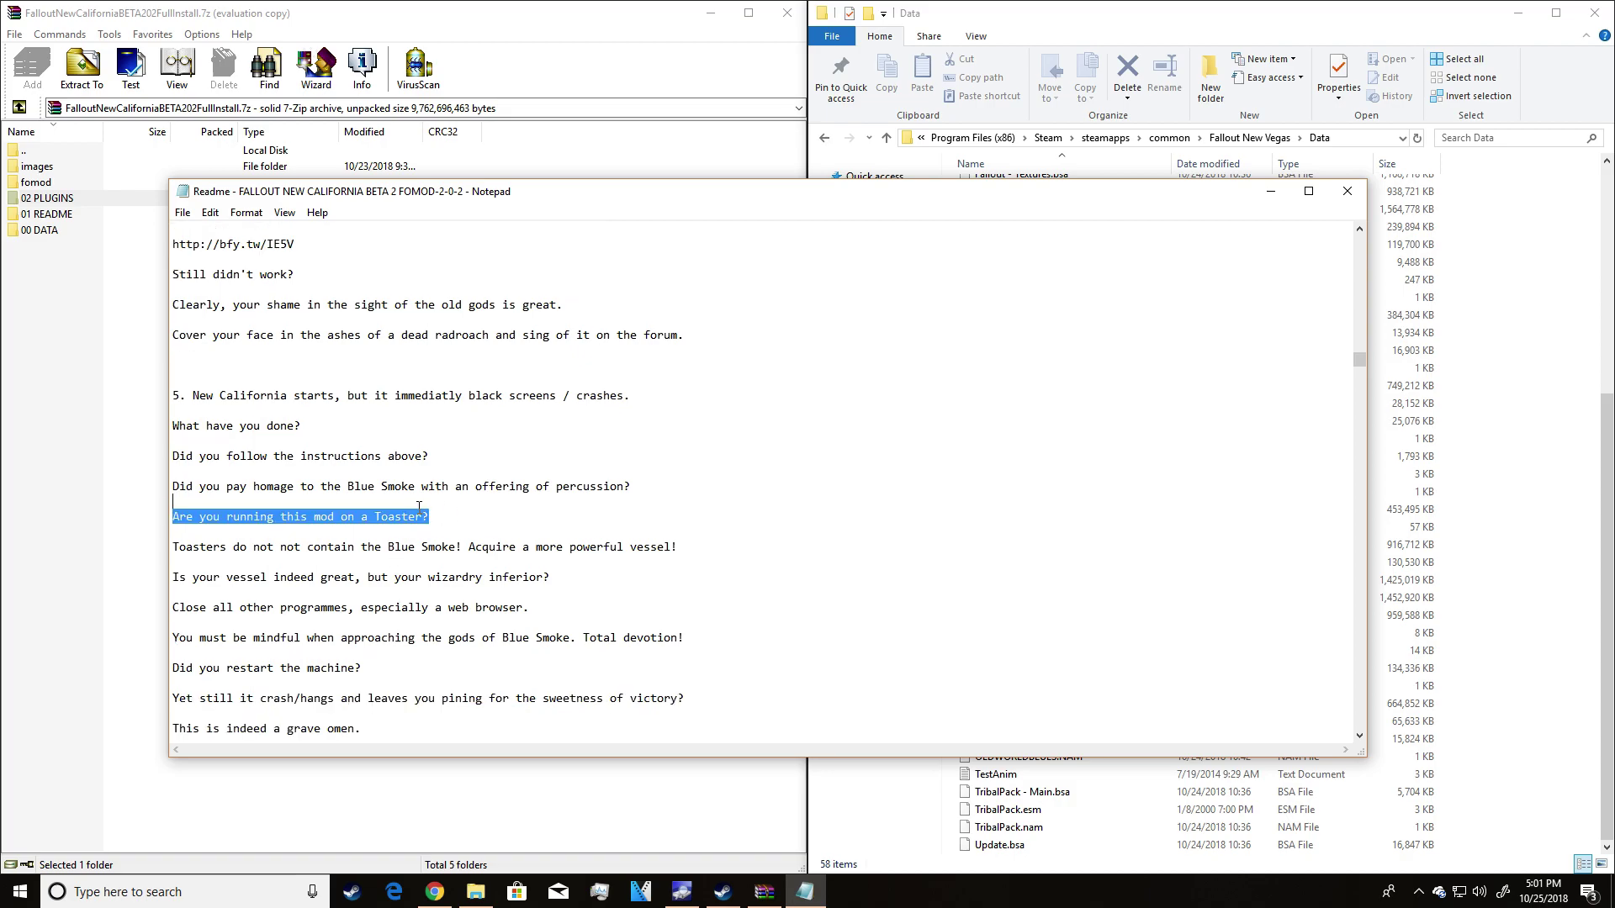
drag(429, 516, 379, 519)
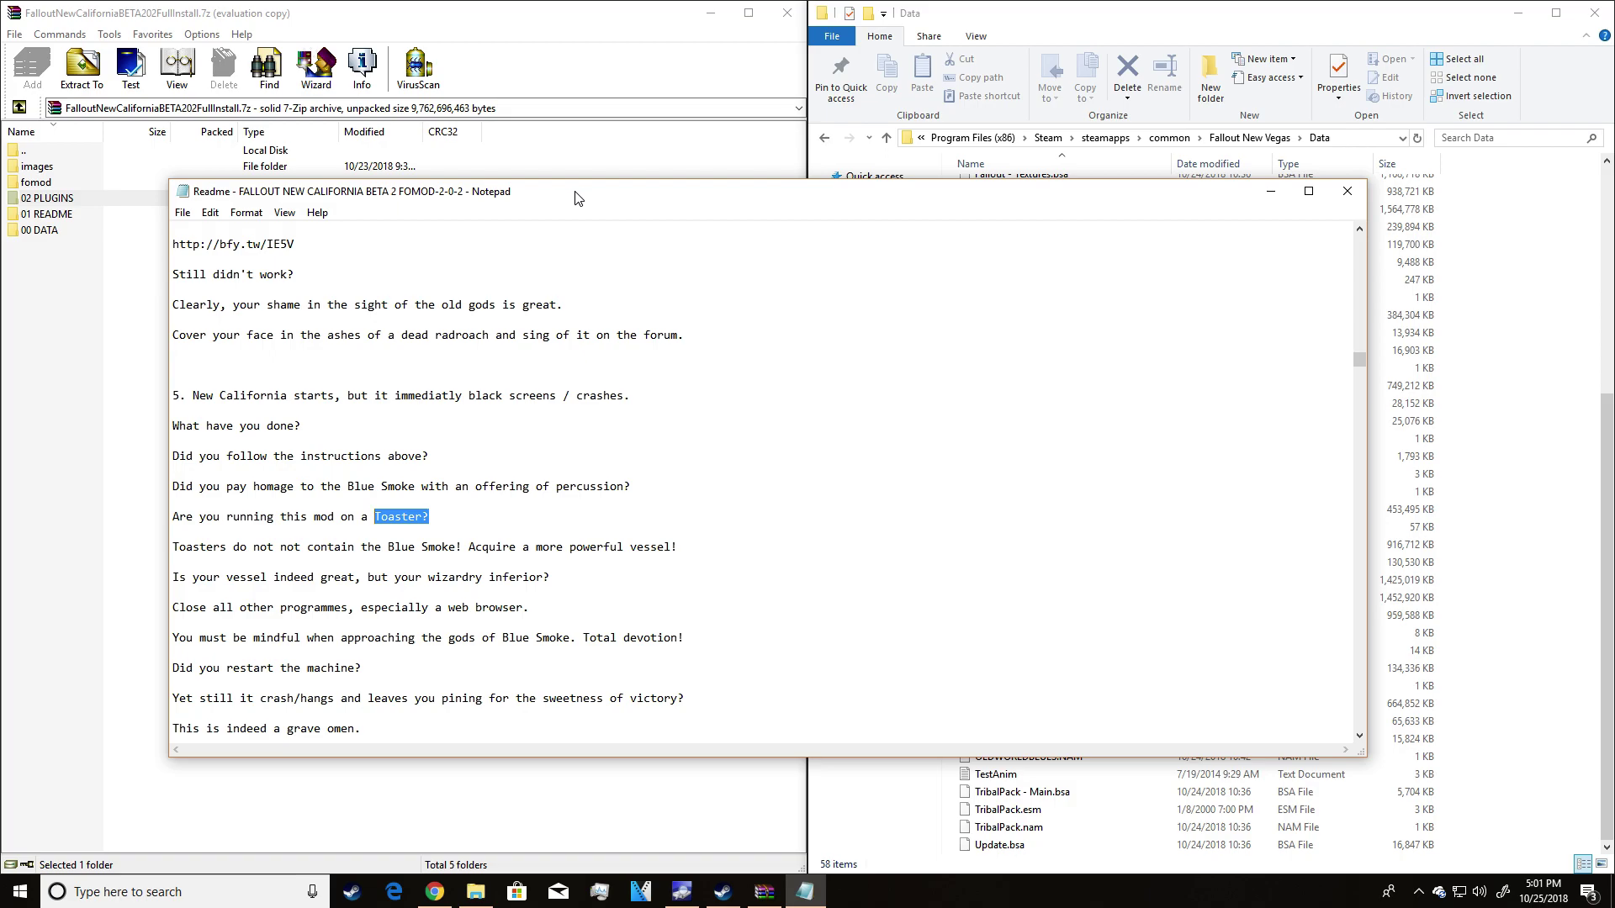
drag(575, 199, 1117, 214)
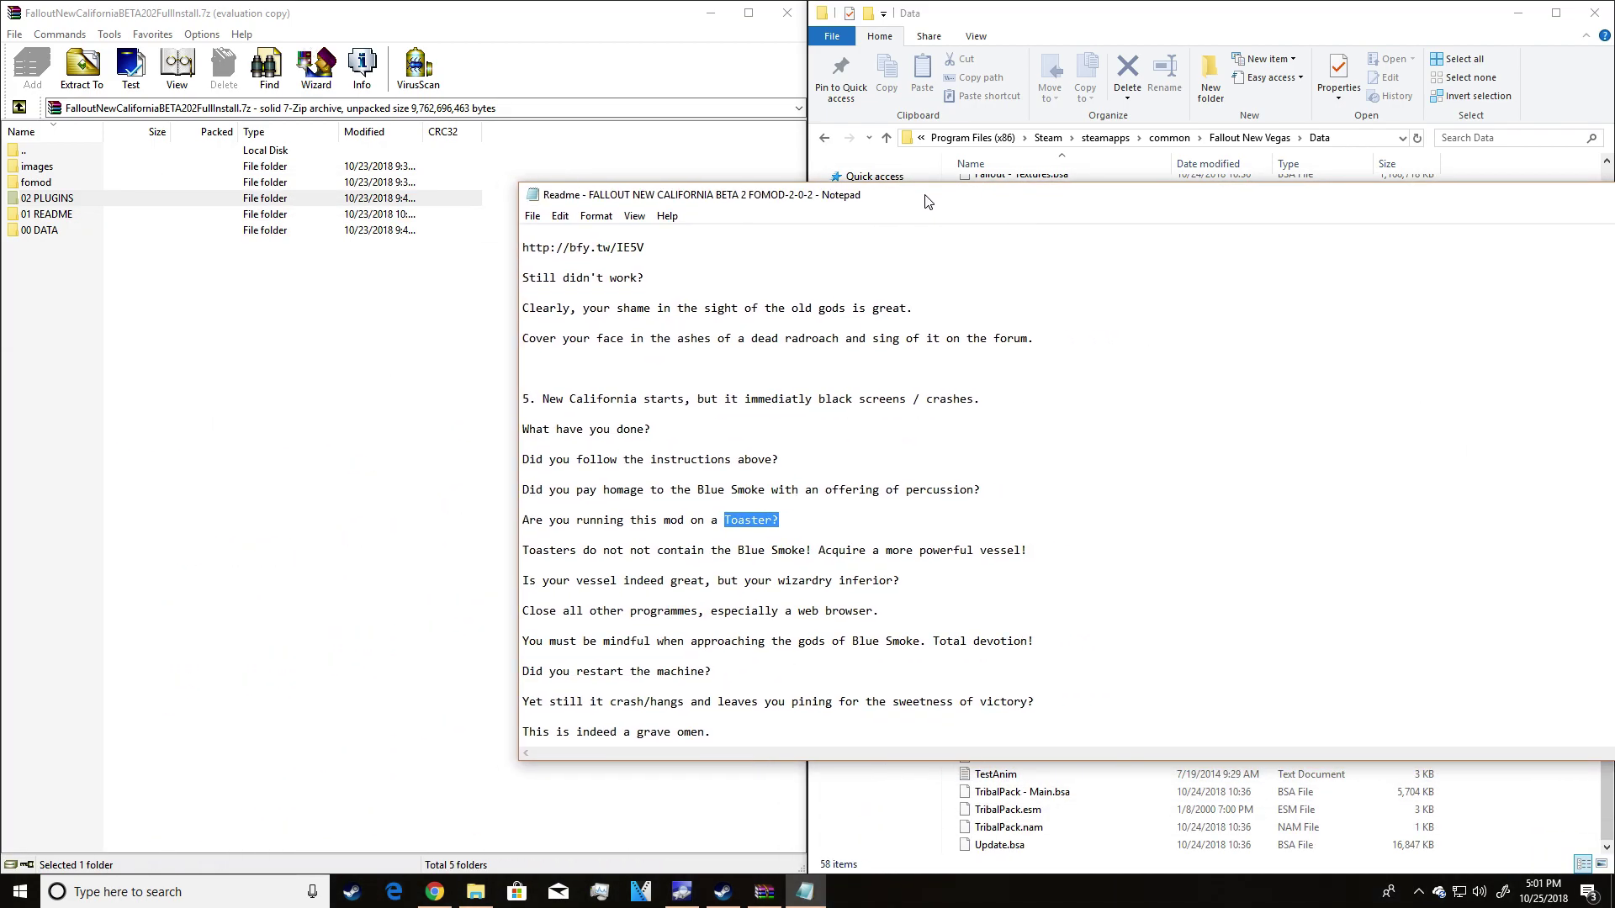
mouse_move(926, 202)
mouse_down()
mouse_move(537, 161)
mouse_move(593, 200)
mouse_move(966, 165)
mouse_up()
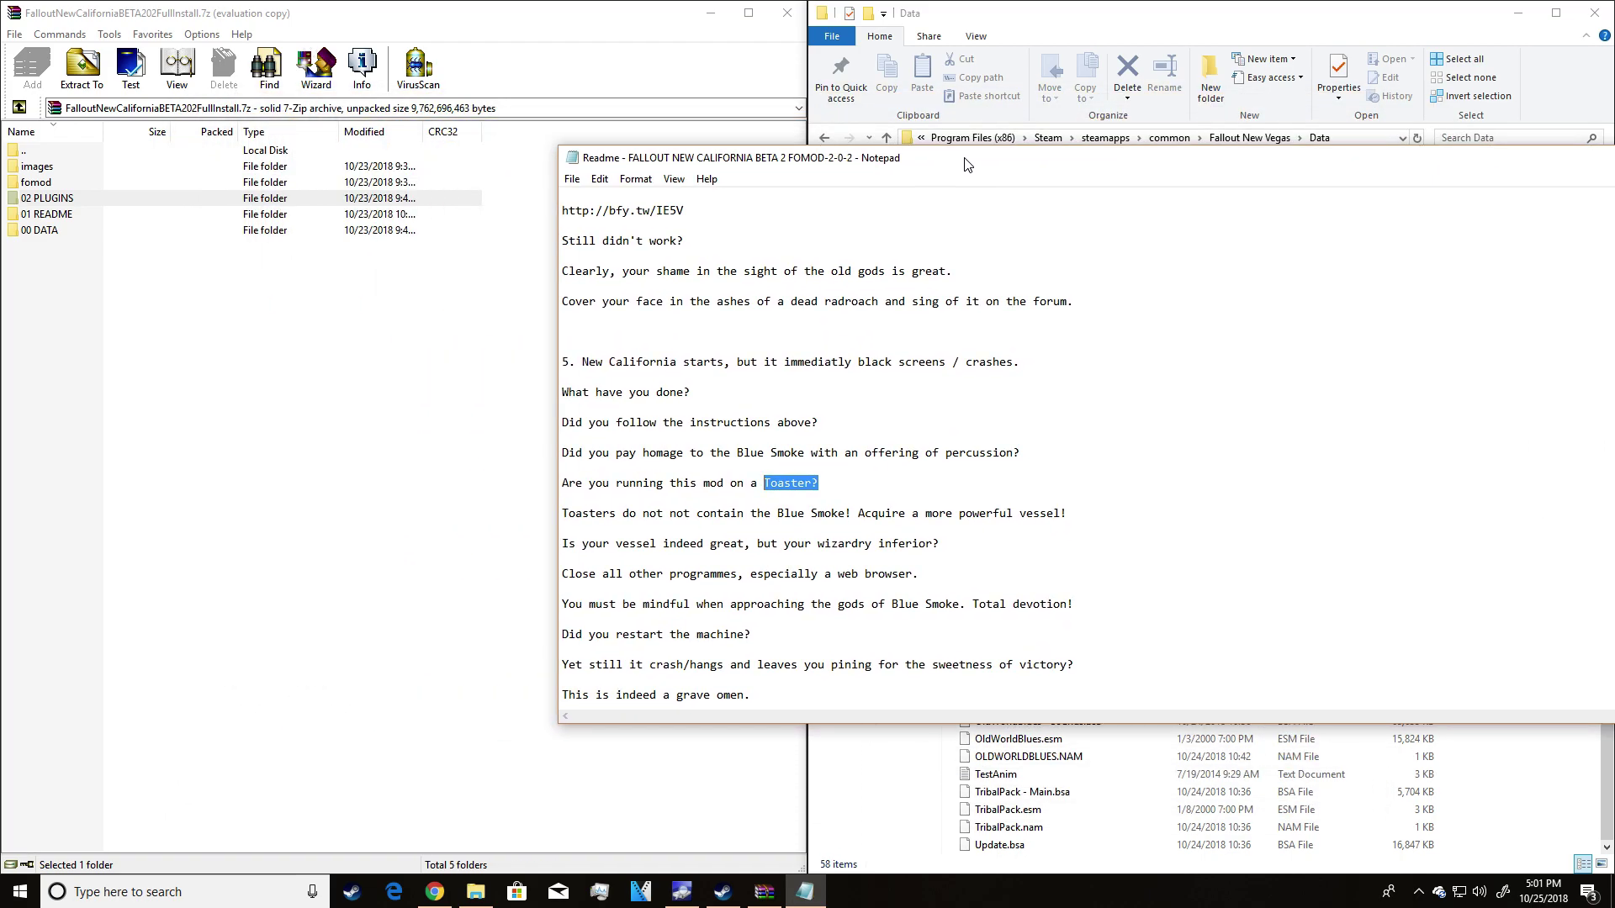
drag(966, 164, 549, 167)
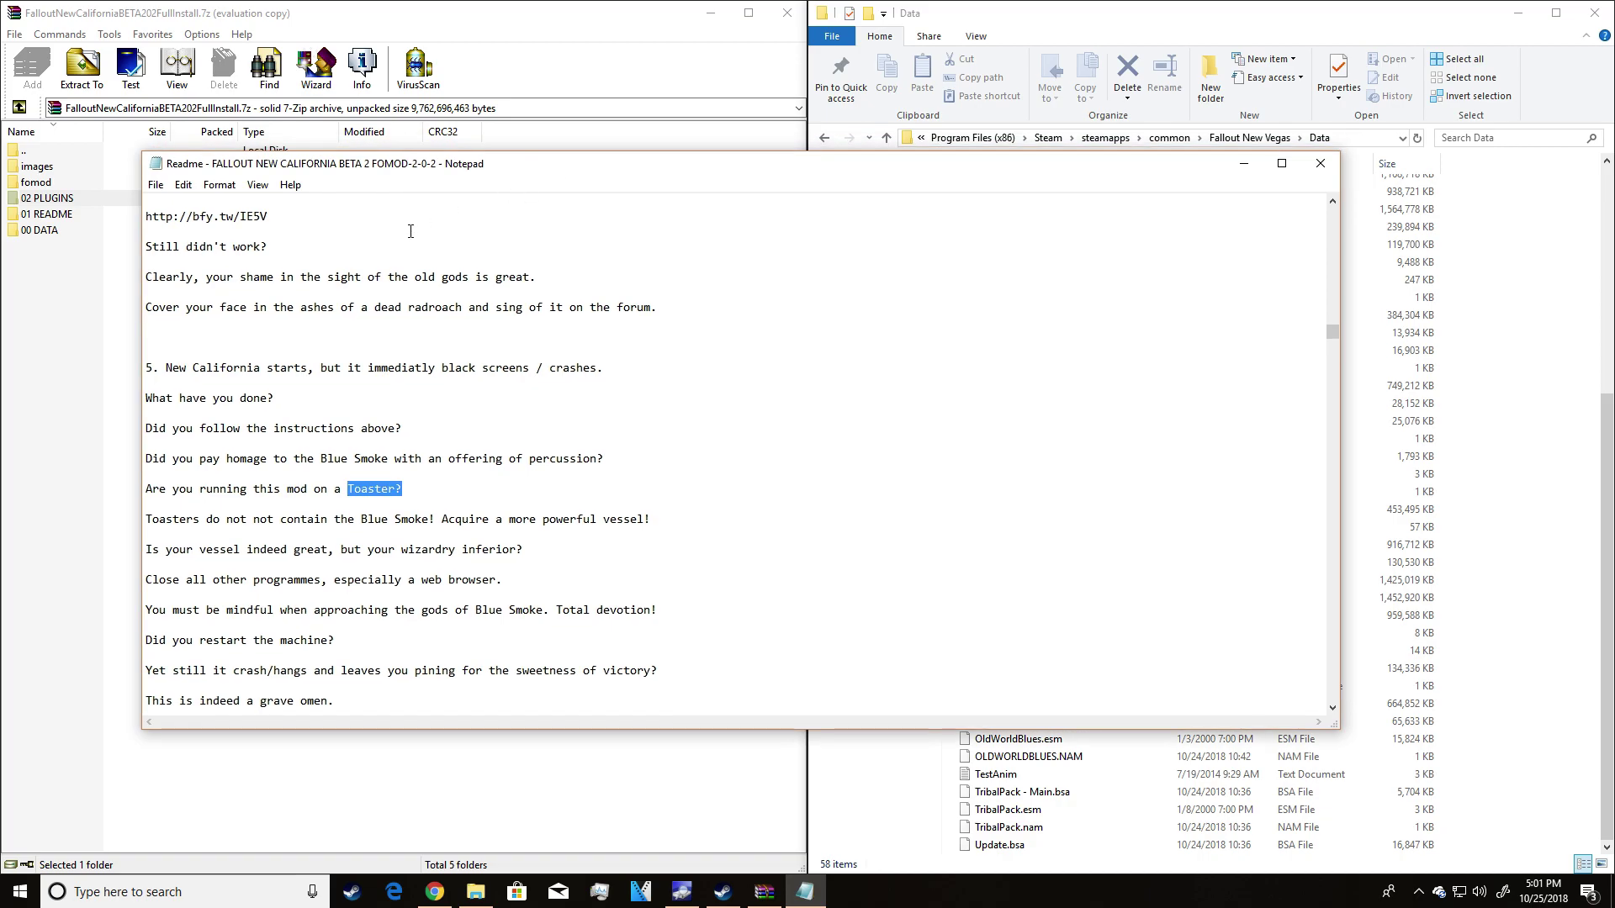
scroll(387, 457, down, 2)
scroll(303, 406, down, 1)
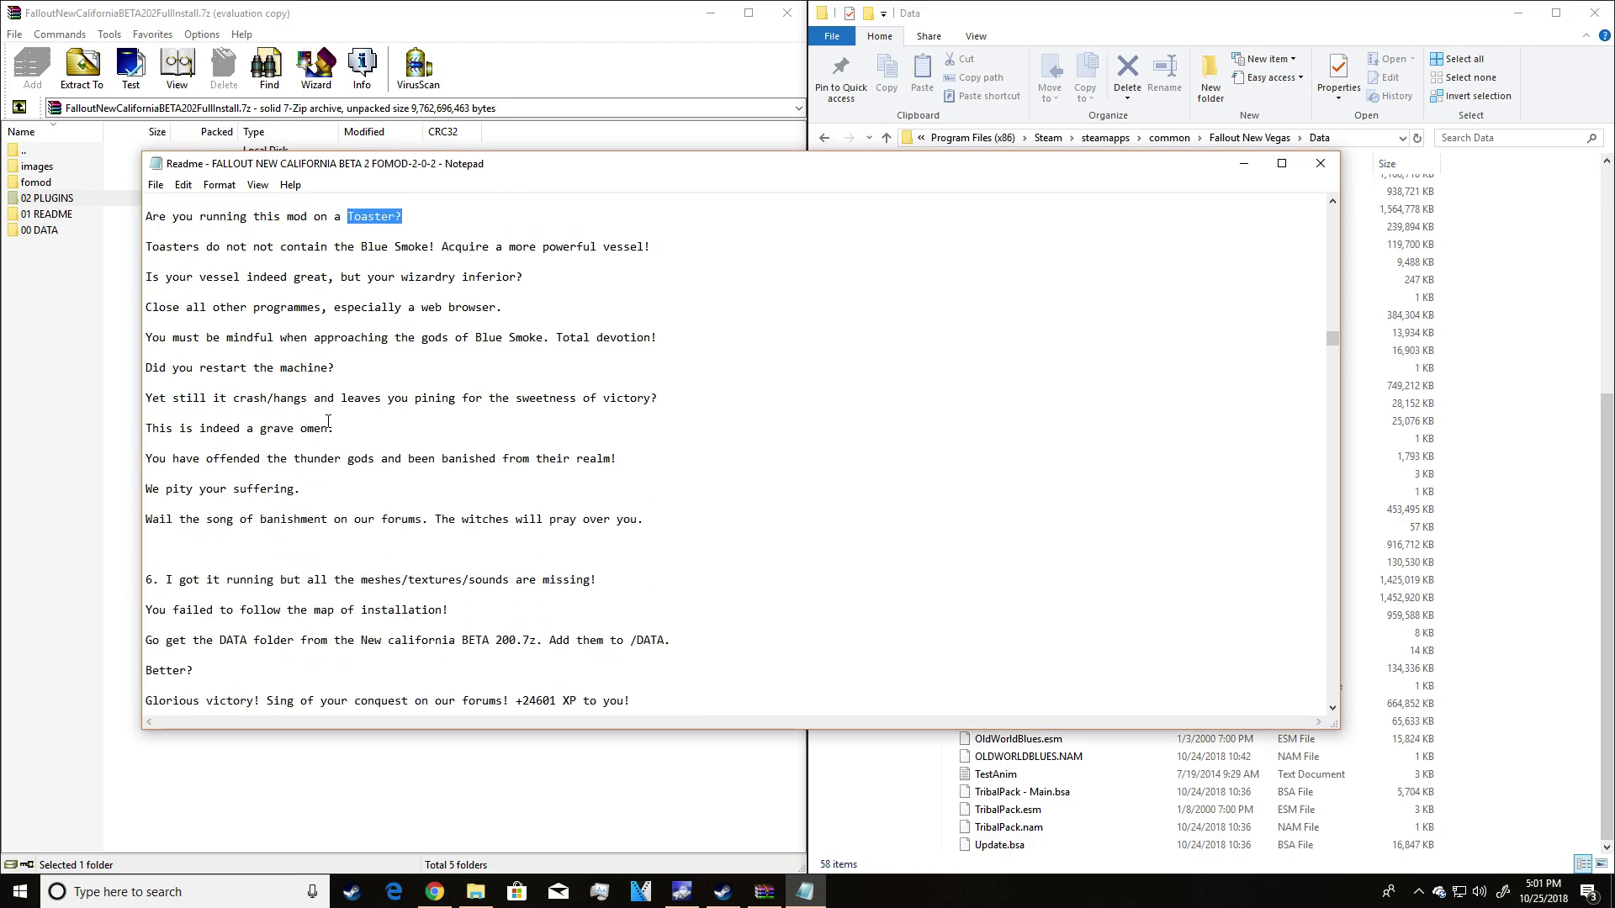
- Select the full section 6 heading about missing meshes, textures and sounds
click(815, 446)
scroll(182, 549, down, 1)
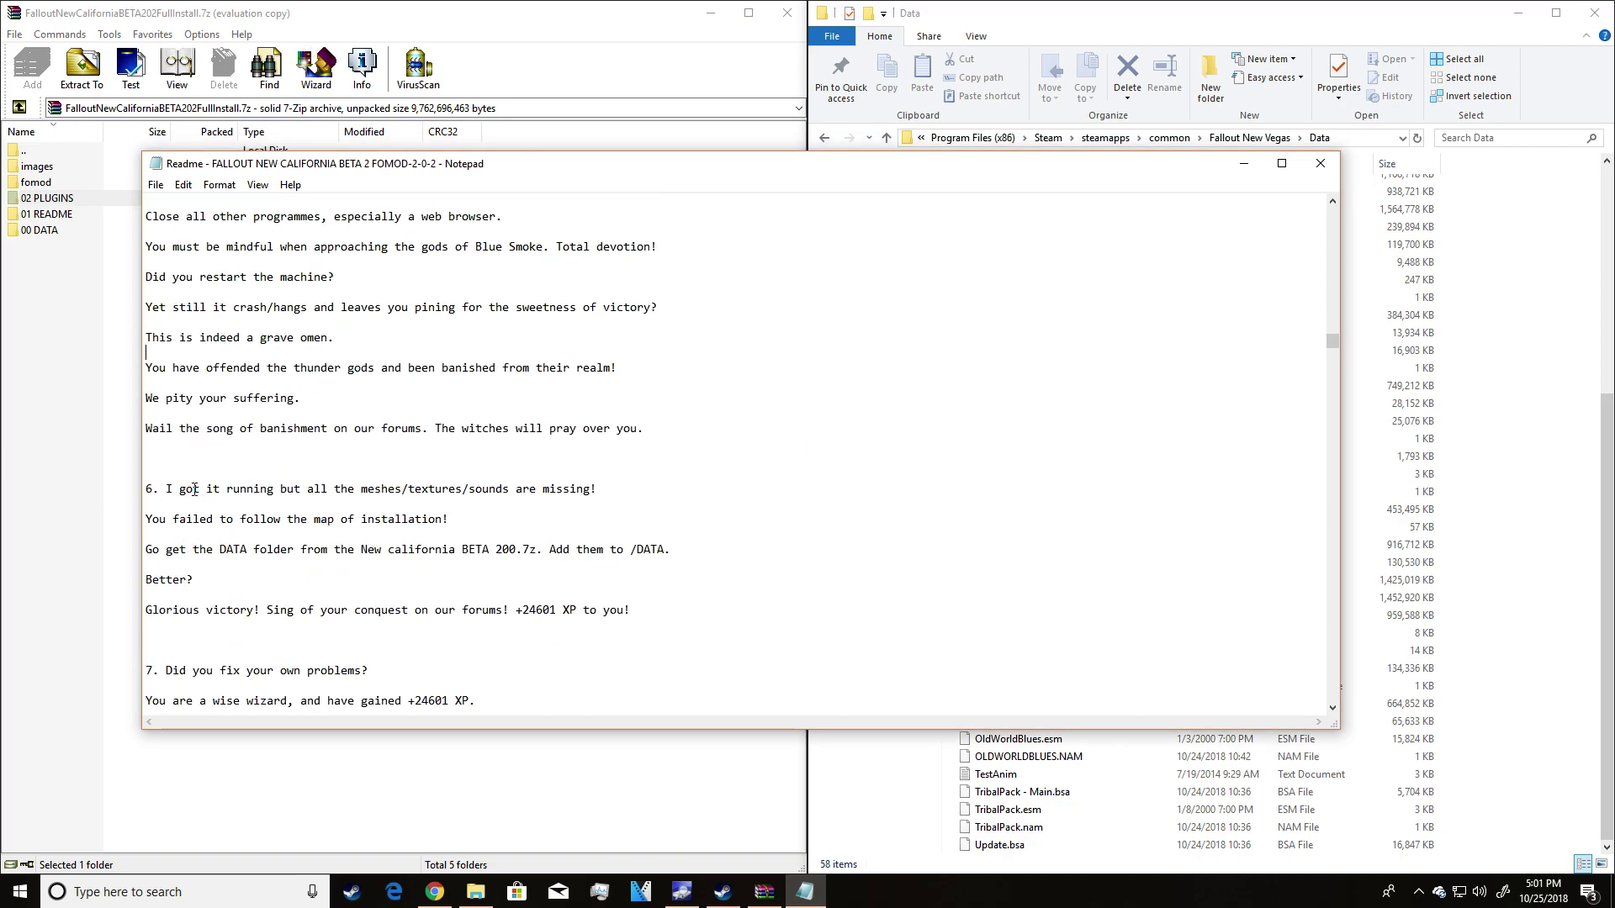
click(149, 488)
key(shift+End)
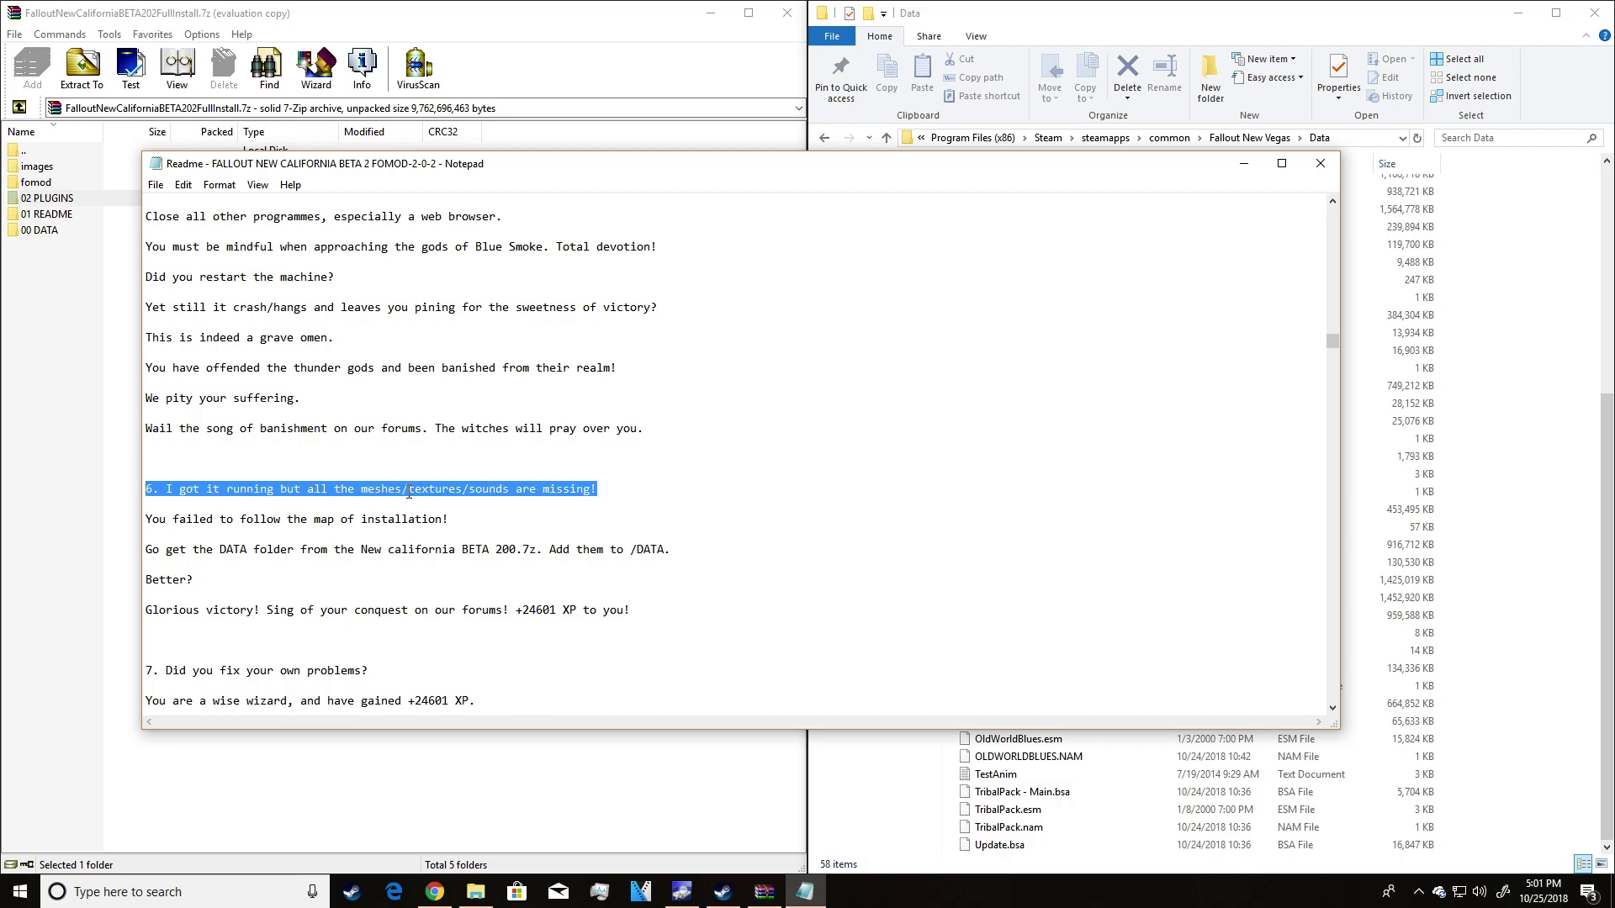
scroll(575, 492, down, 1)
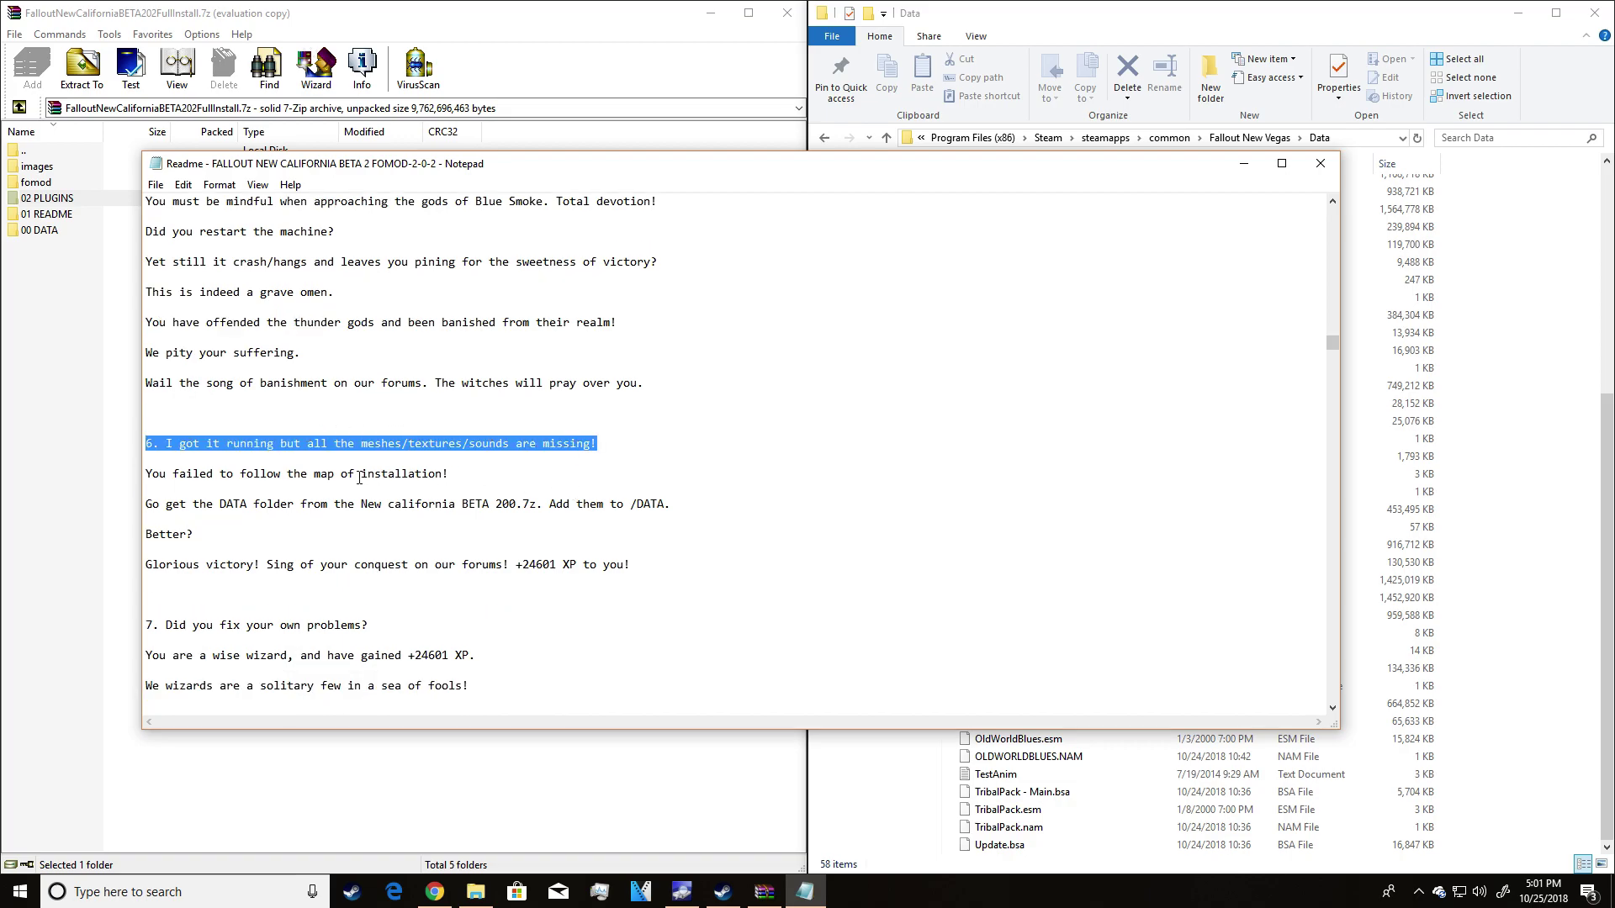
- Select all ten 00 DATA items, including Video, and drag them into the Data folder
double_click(39, 234)
drag(97, 386, 45, 175)
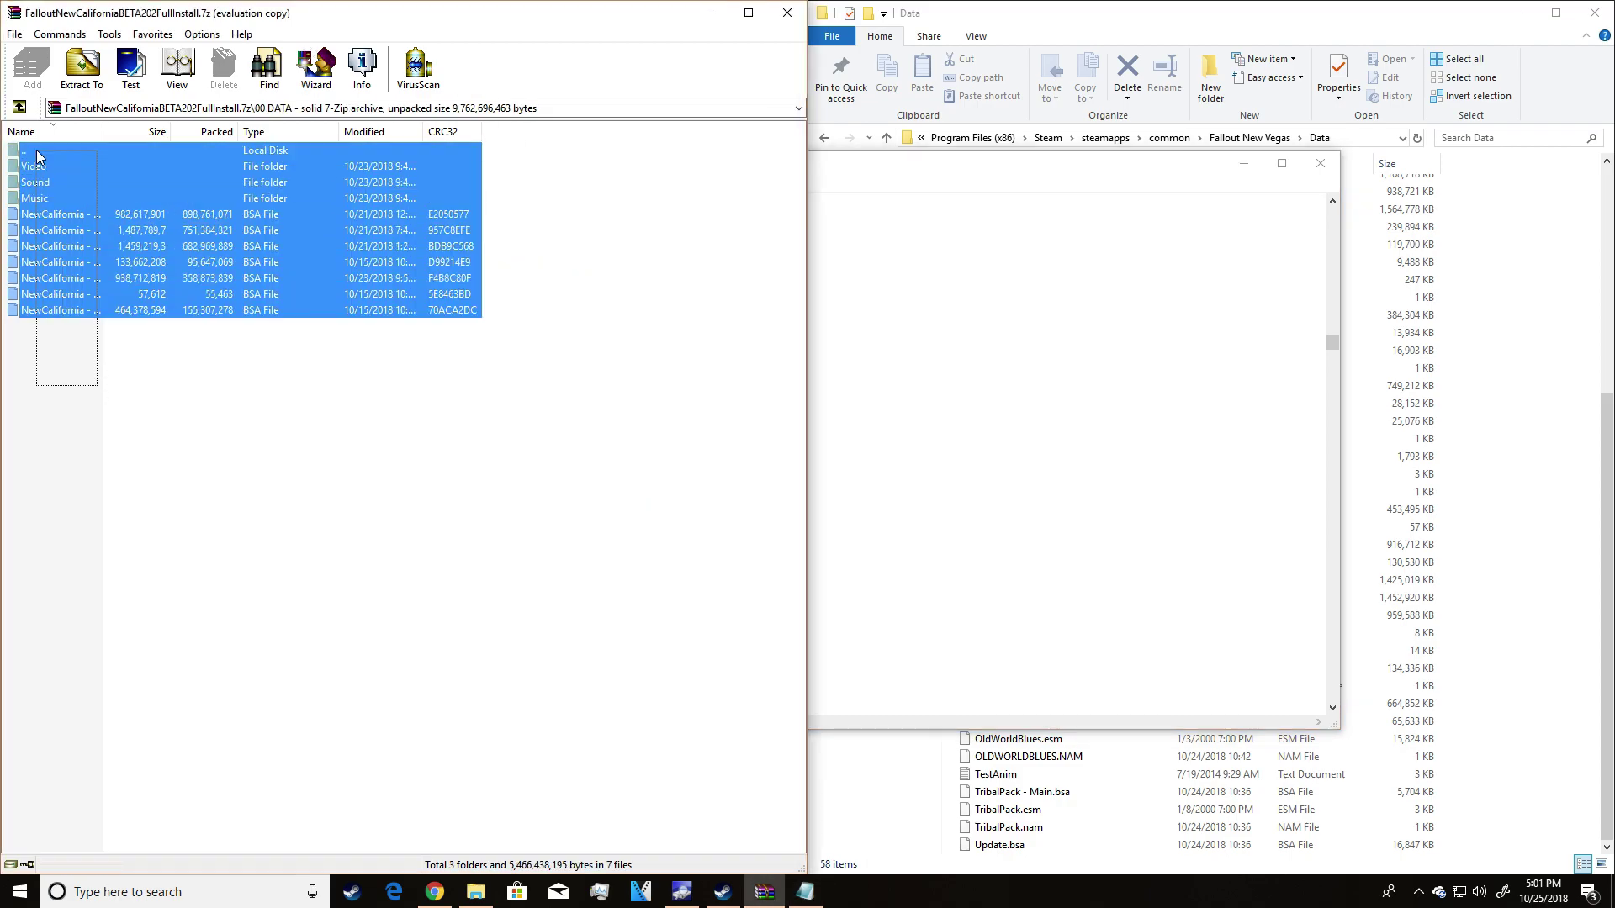
mouse_move(117, 354)
mouse_down()
mouse_move(72, 169)
mouse_move(1537, 604)
mouse_up()
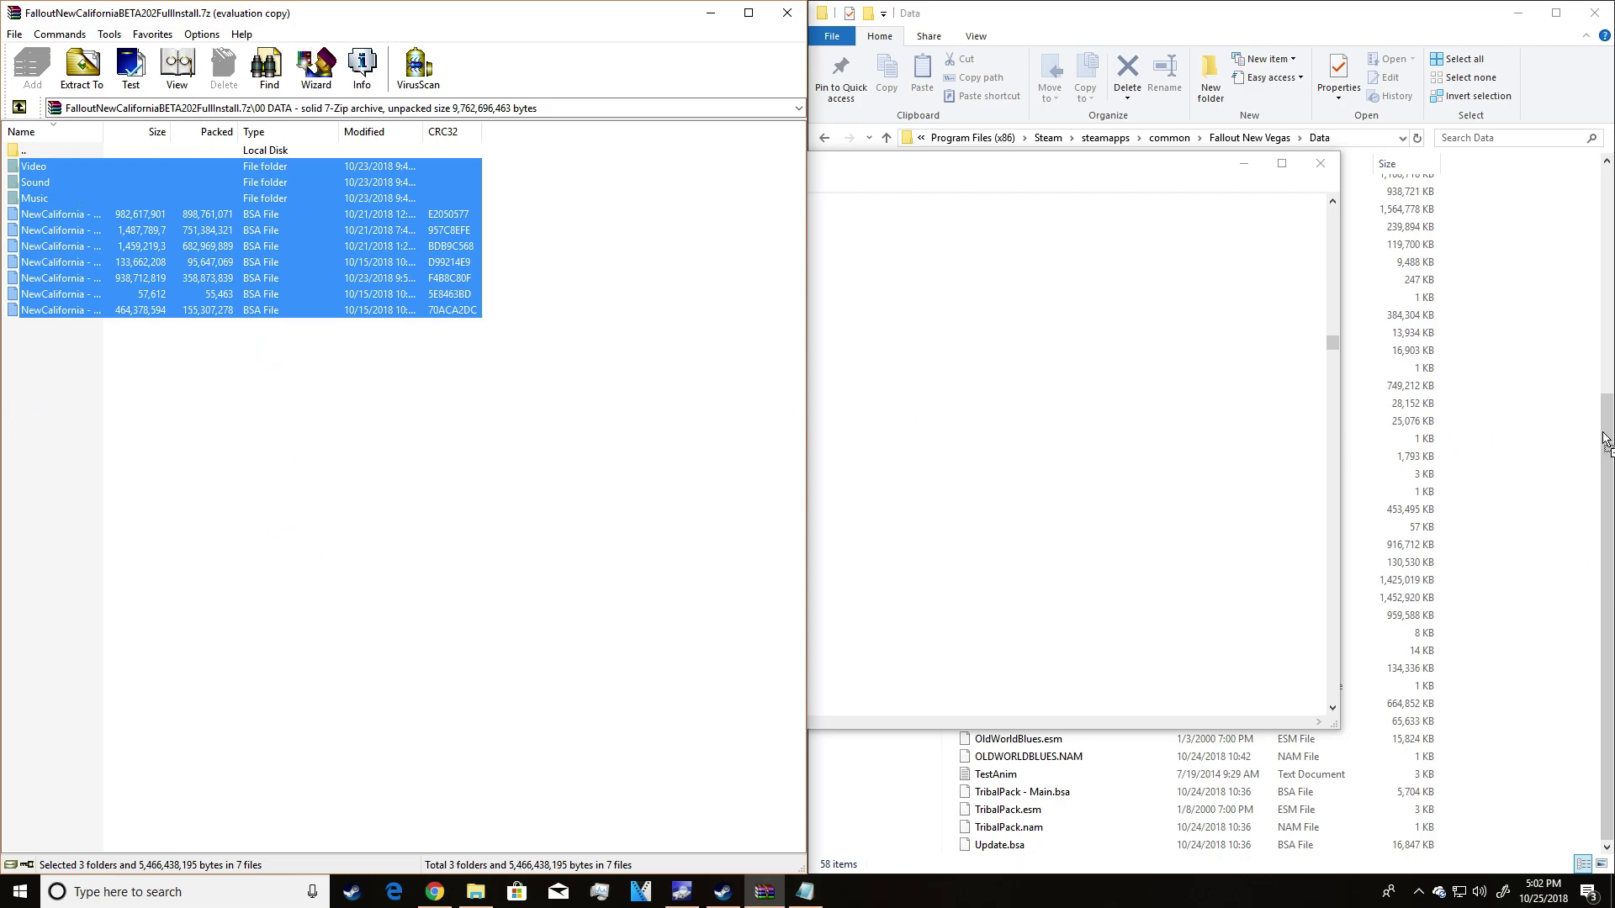
mouse_move(1531, 591)
mouse_down()
mouse_move(1578, 433)
mouse_move(320, 458)
mouse_up()
scroll(391, 497, down, 2)
scroll(391, 499, down, 2)
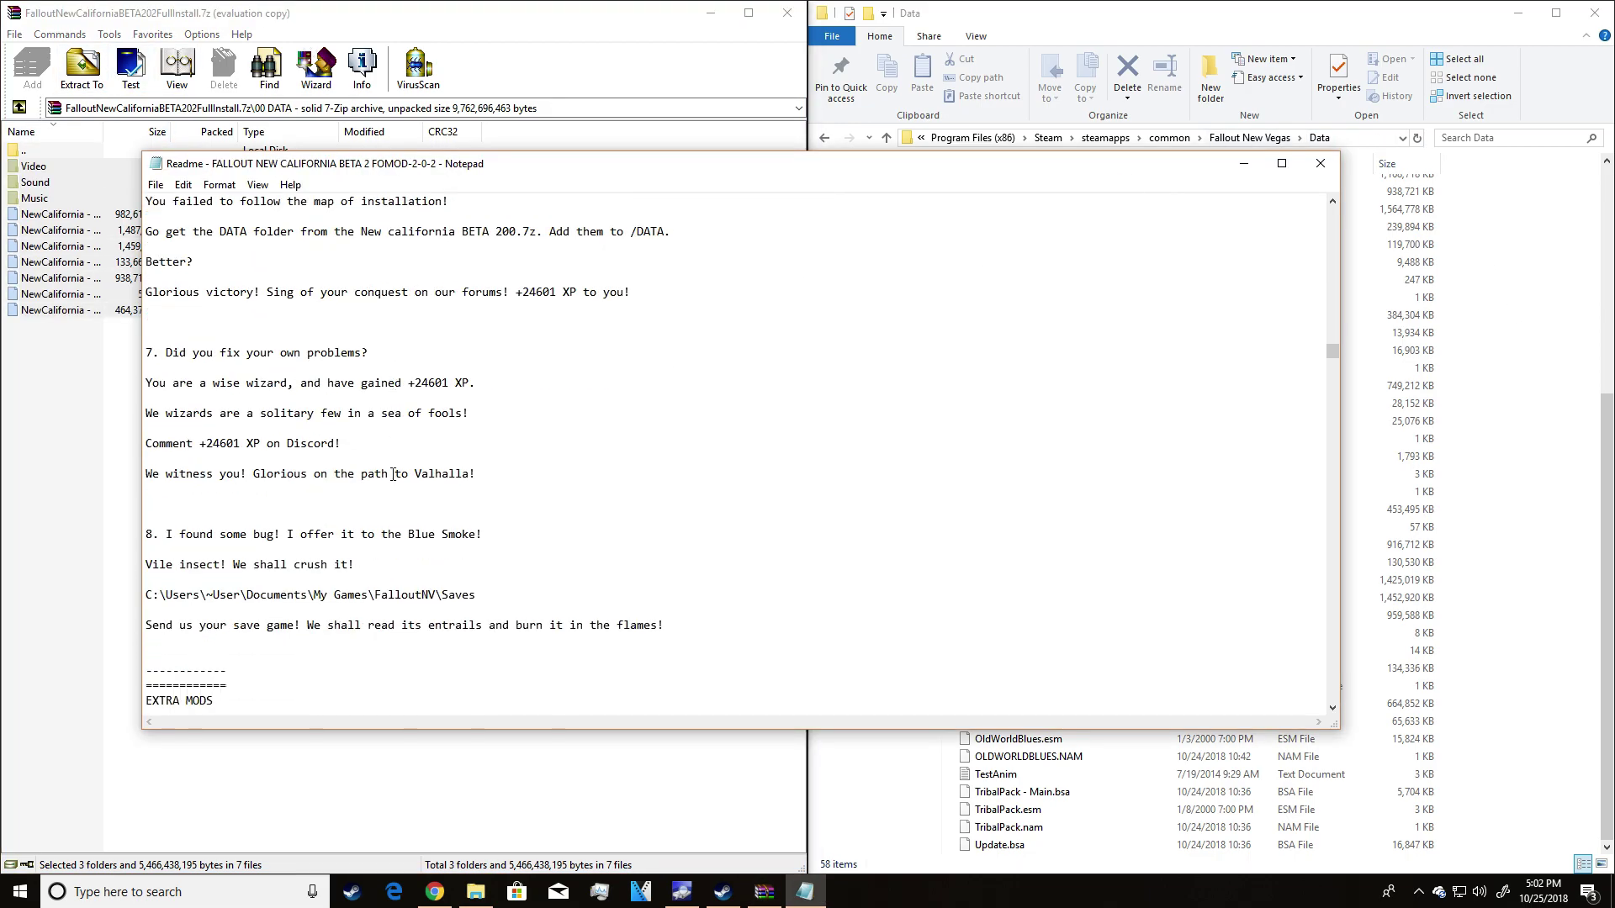
scroll(493, 468, down, 4)
scroll(442, 464, down, 4)
scroll(416, 417, down, 4)
scroll(393, 364, down, 10)
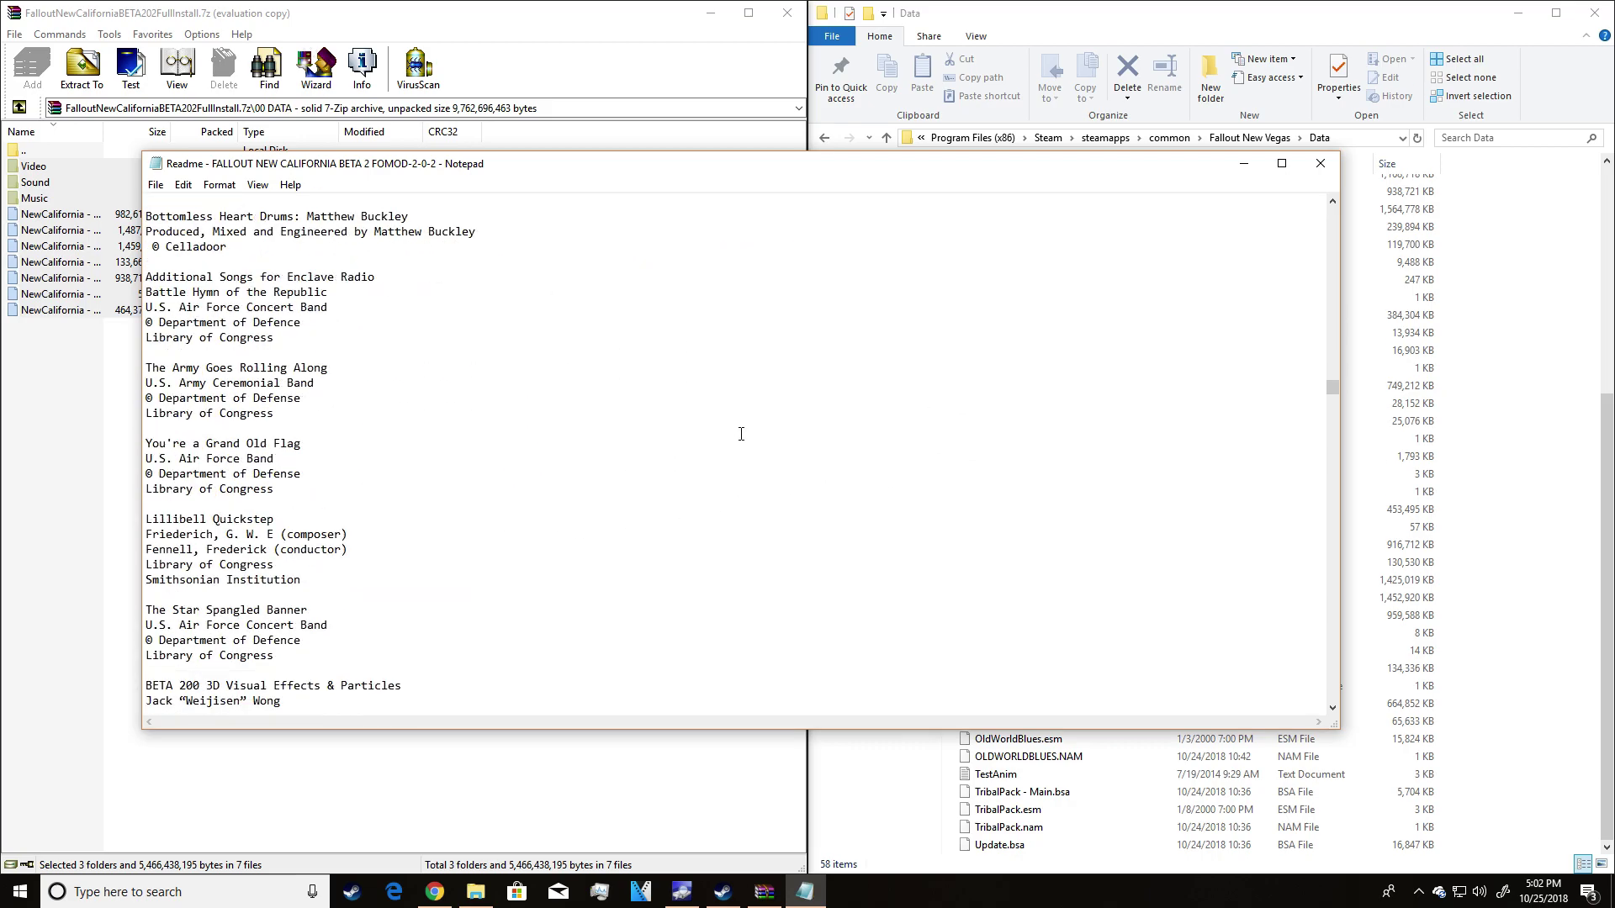
scroll(739, 437, up, 7)
scroll(735, 493, up, 7)
scroll(394, 515, up, 8)
scroll(395, 516, up, 3)
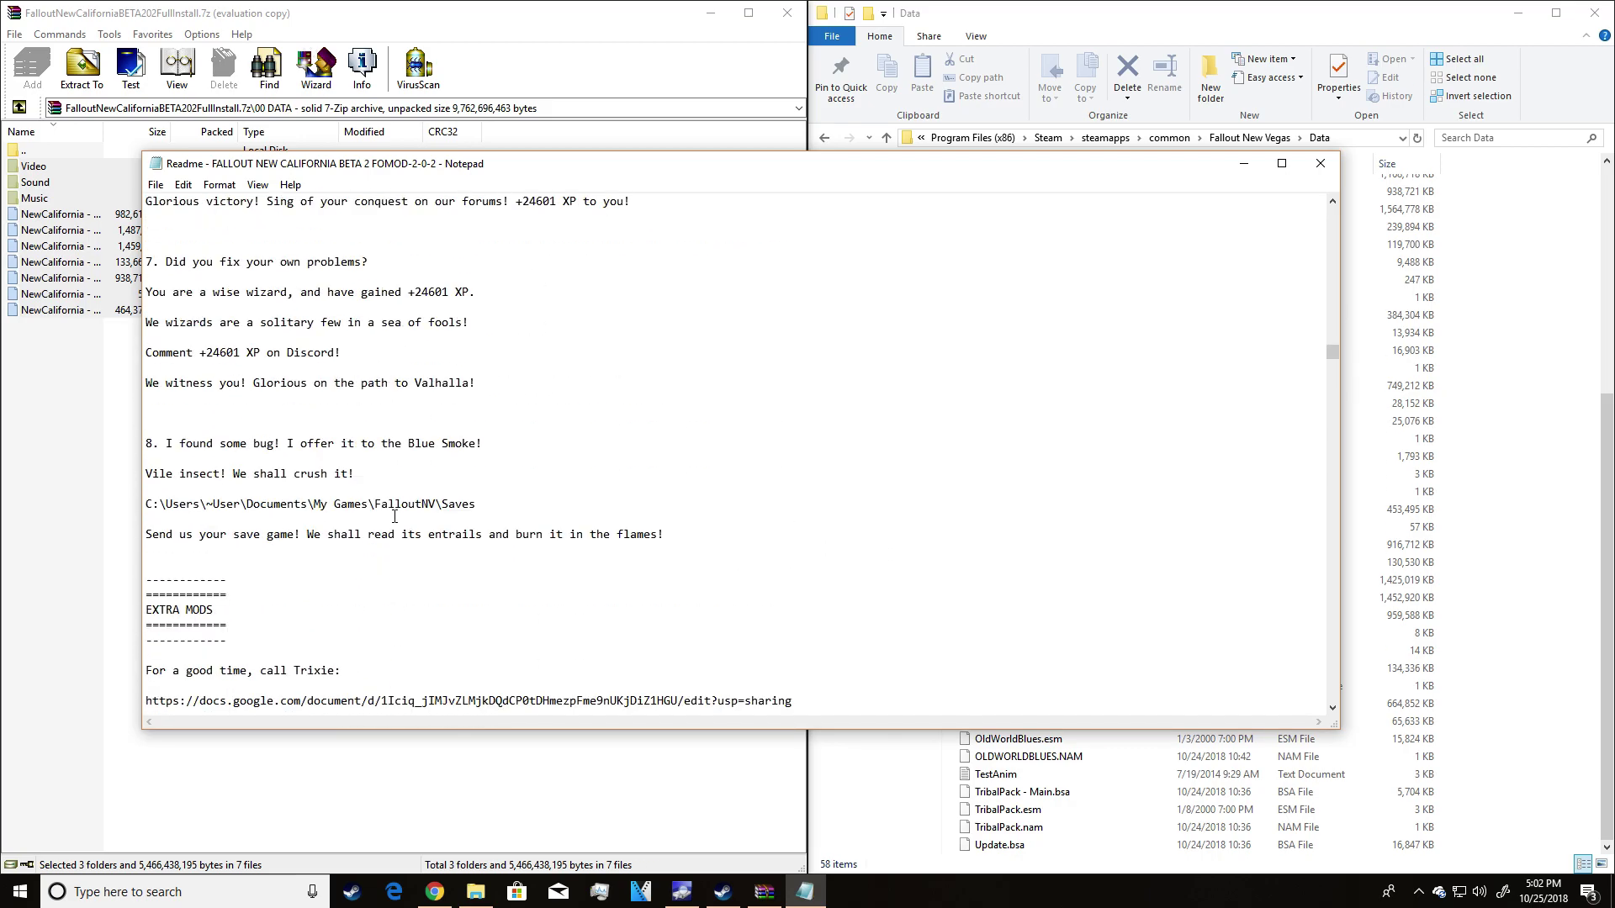
- Highlight all of section 8, from its heading to the save-game folder path
mouse_move(687, 542)
mouse_down()
mouse_move(174, 433)
mouse_move(147, 450)
mouse_up()
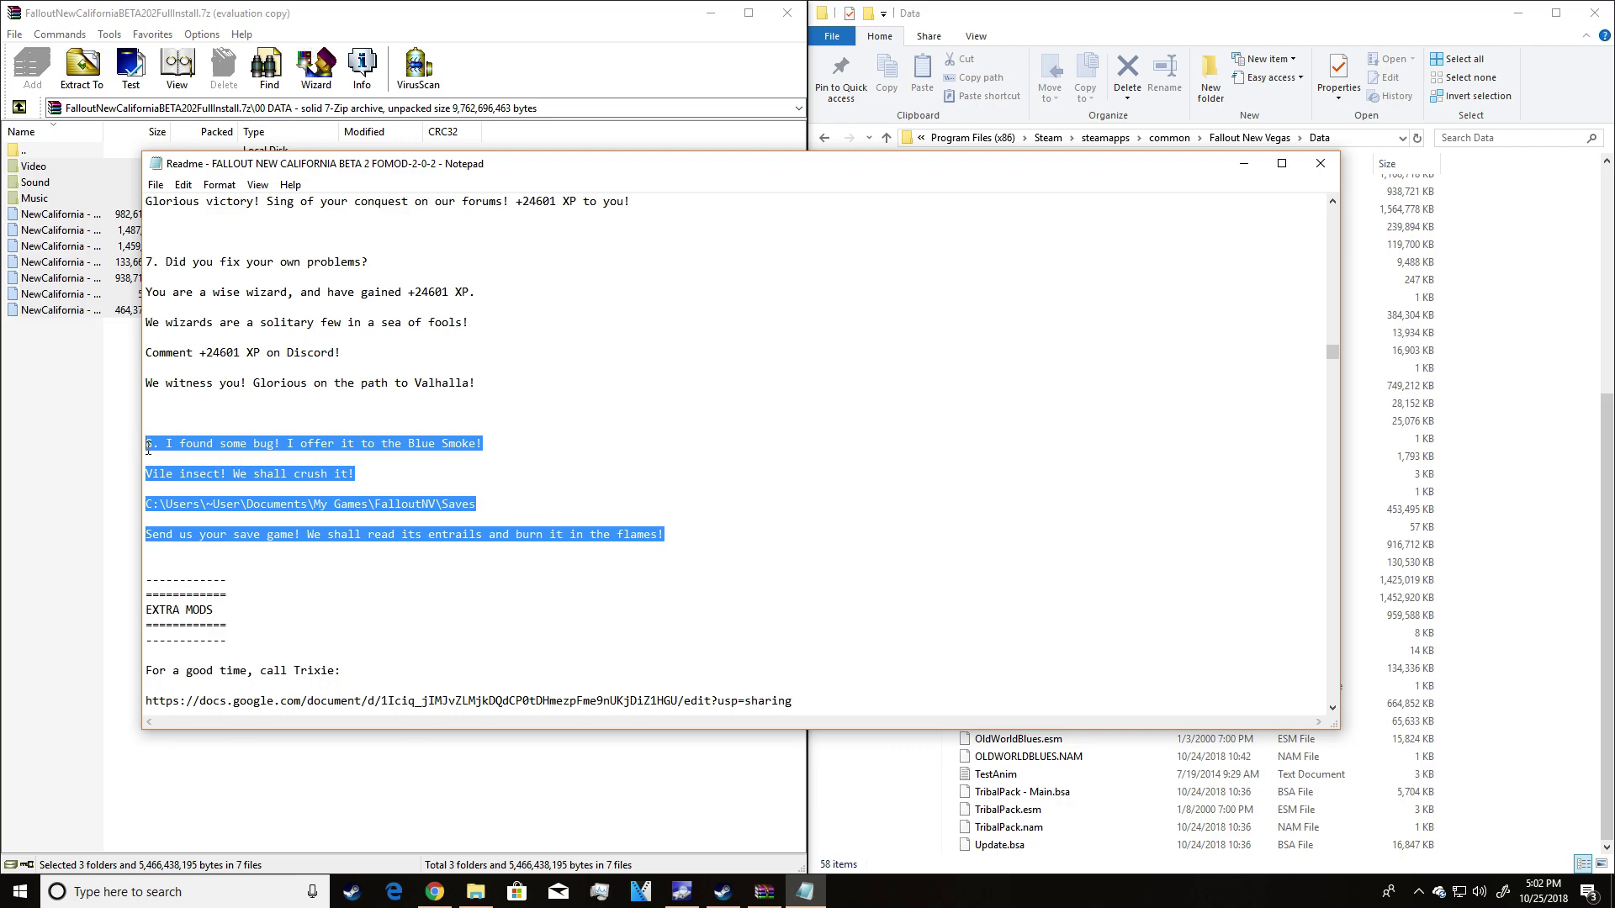